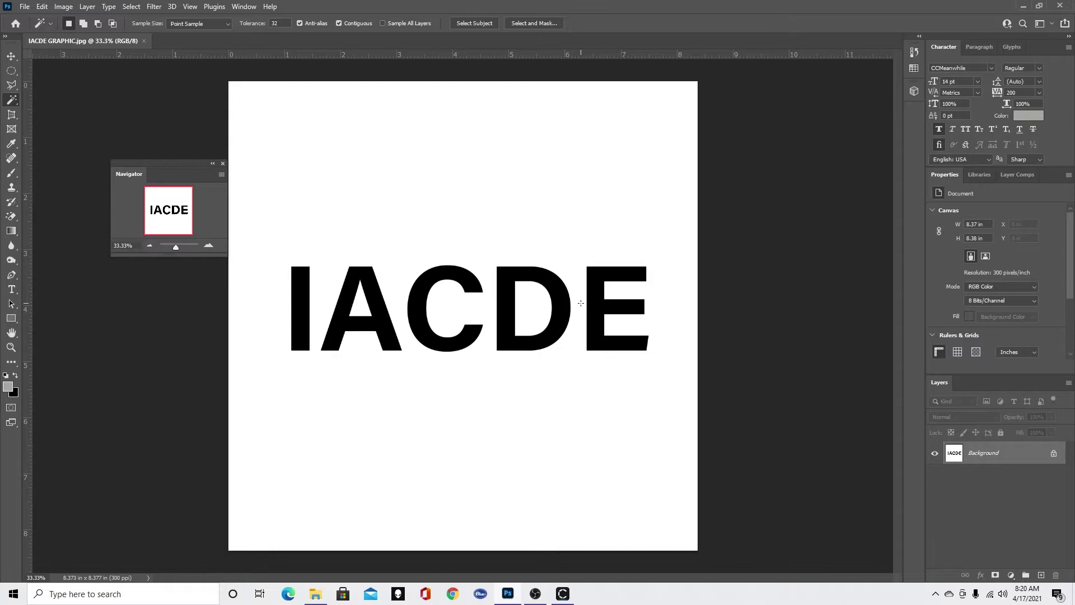
# Rotate the IACDE image 90° clockwise so the lettering runs vertically down the canvas
pyautogui.click(62, 8)
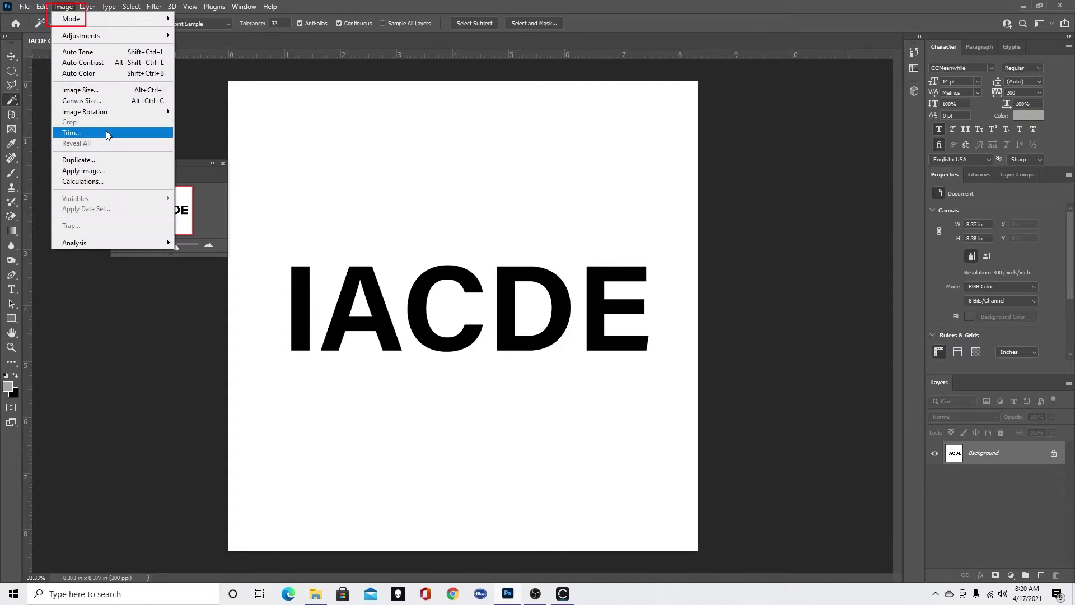
pyautogui.moveTo(114, 117)
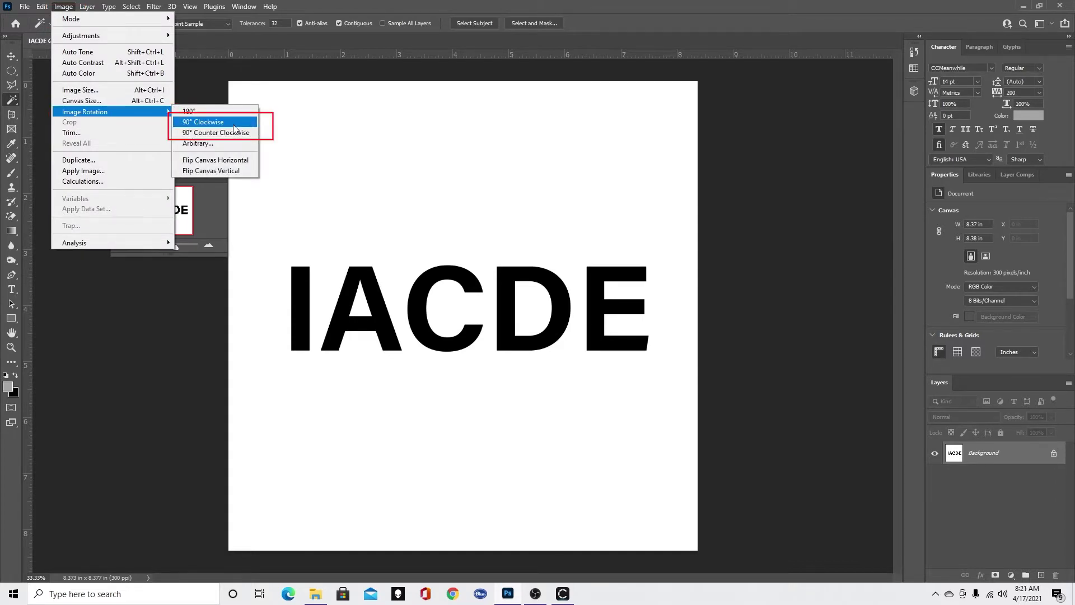
pyautogui.click(212, 121)
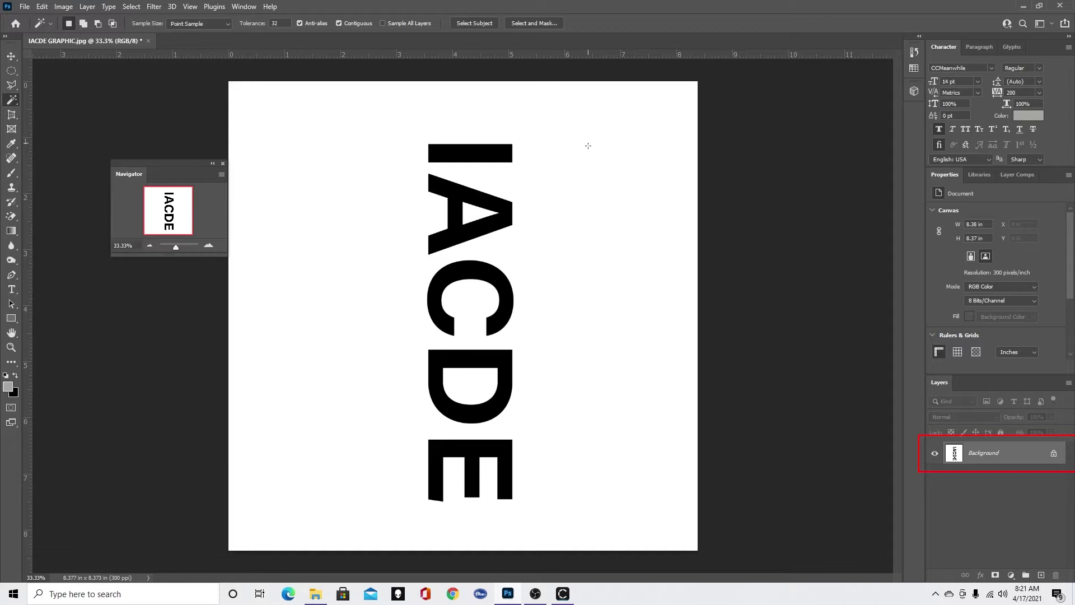
# Convert the locked Background into an unlocked regular layer named Layer 0
pyautogui.rightClick(1000, 456)
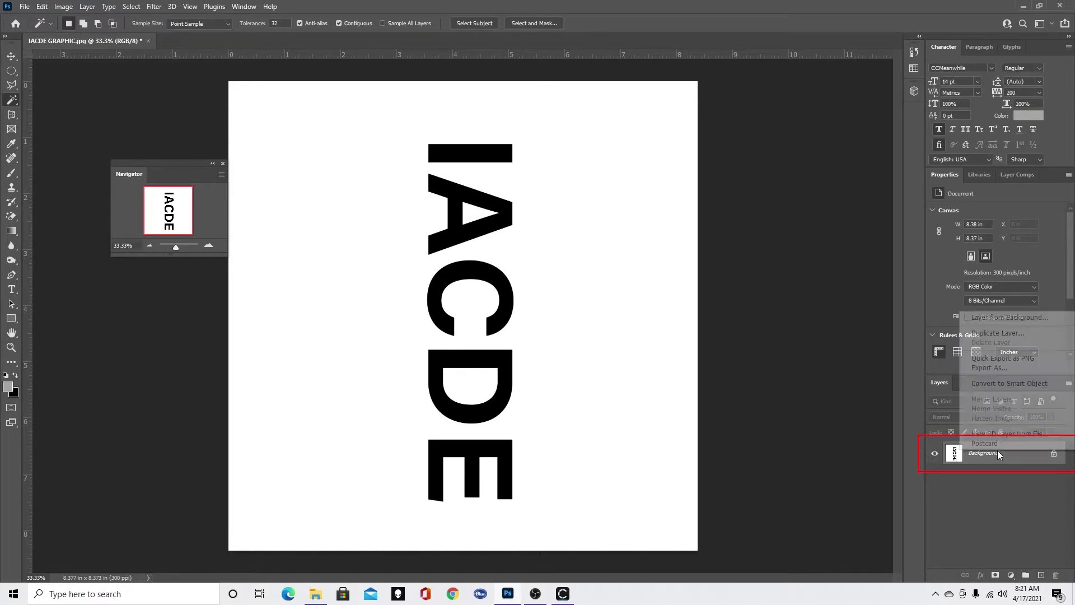
pyautogui.click(1010, 317)
pyautogui.click(1055, 362)
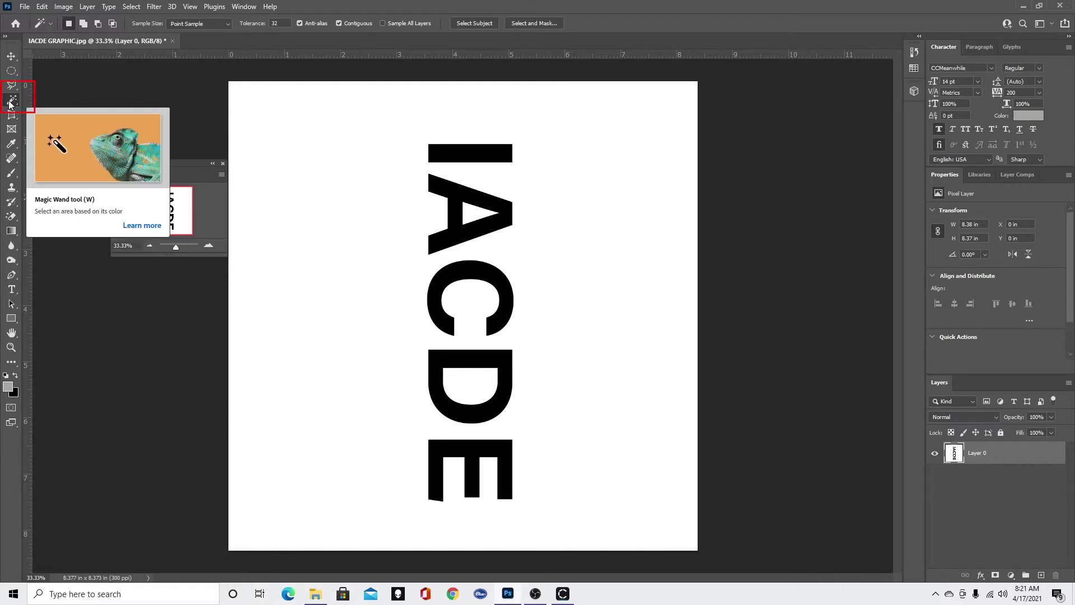
# Delete the white background and the A and D counters, leaving black letters on transparency
pyautogui.click(342, 189)
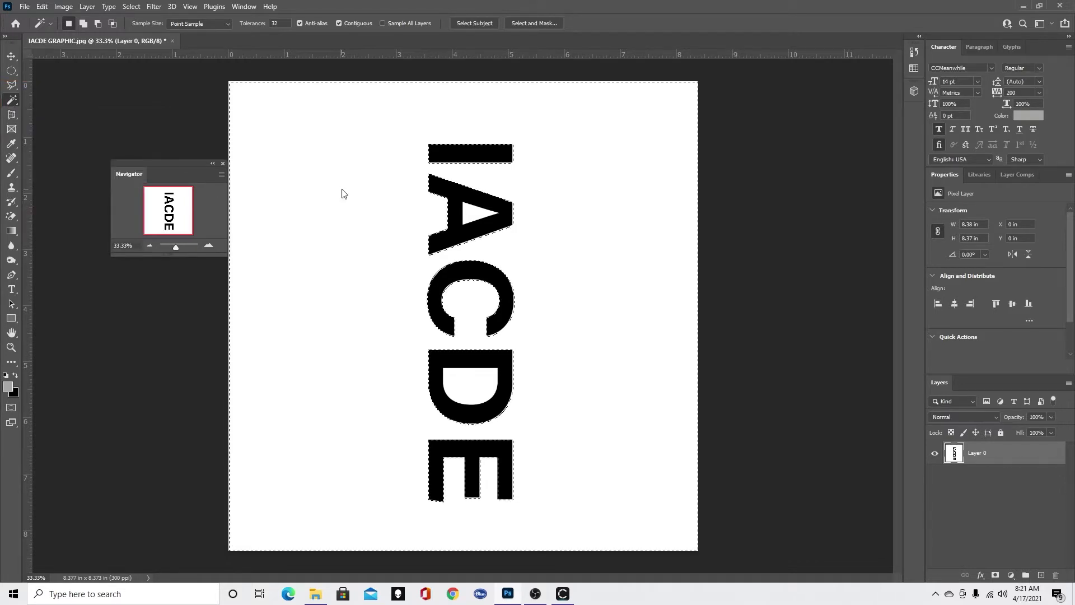
pyautogui.press('Delete')
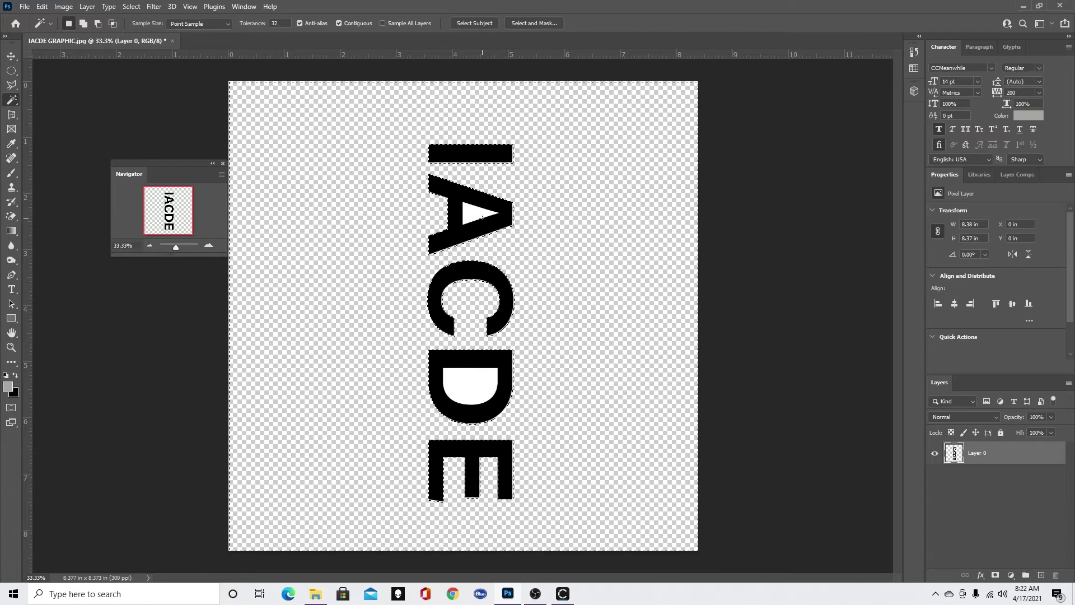
pyautogui.click(469, 219)
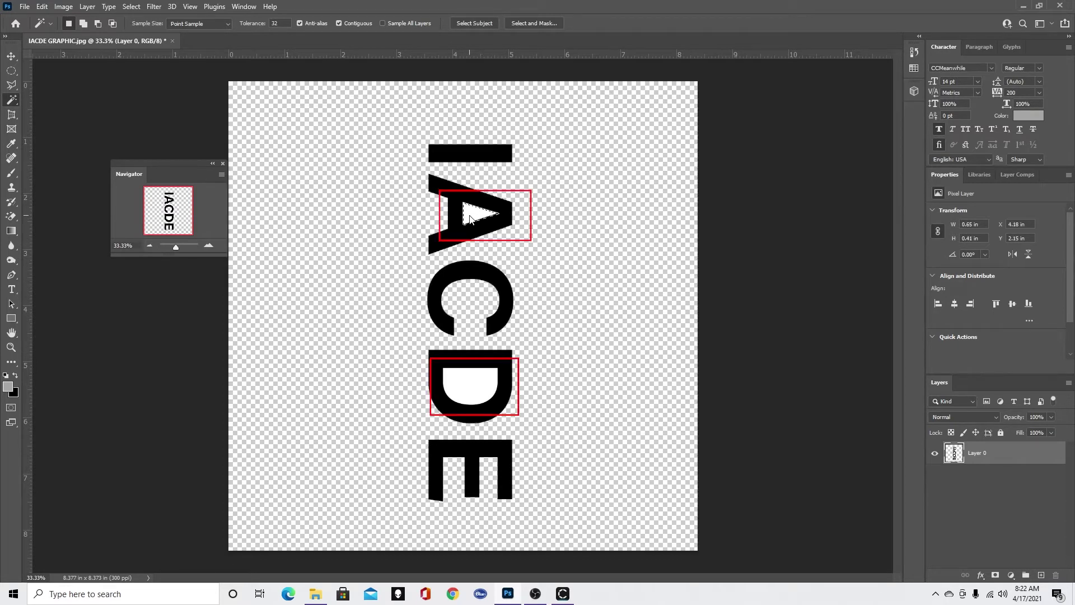
pyautogui.keyDown('shift'); pyautogui.click(480, 379); pyautogui.keyUp('shift')
pyautogui.press('Delete')
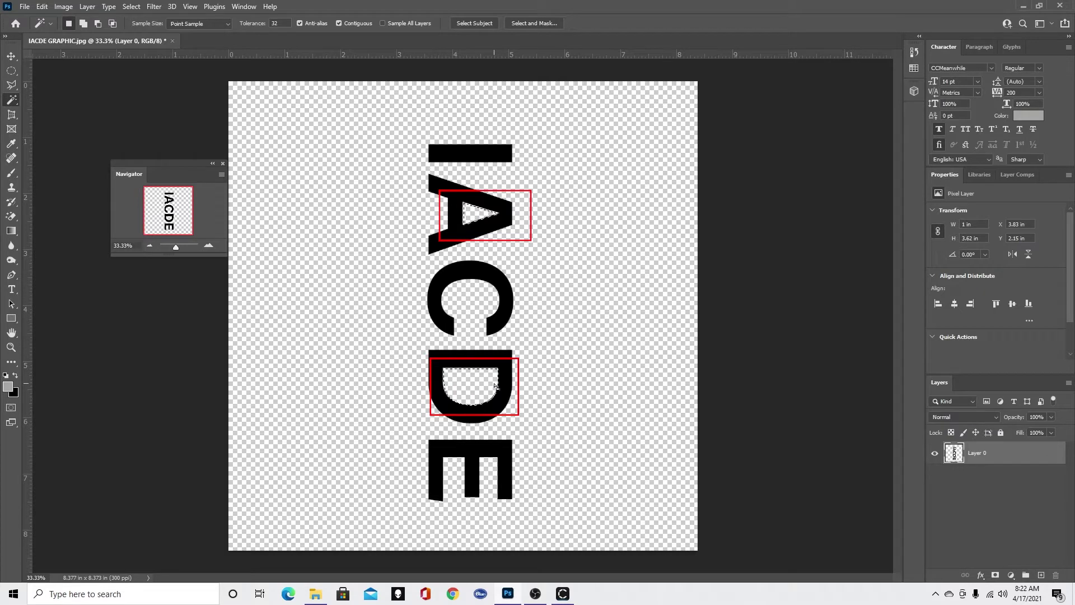
pyautogui.hotkey('ctrl', 'd')
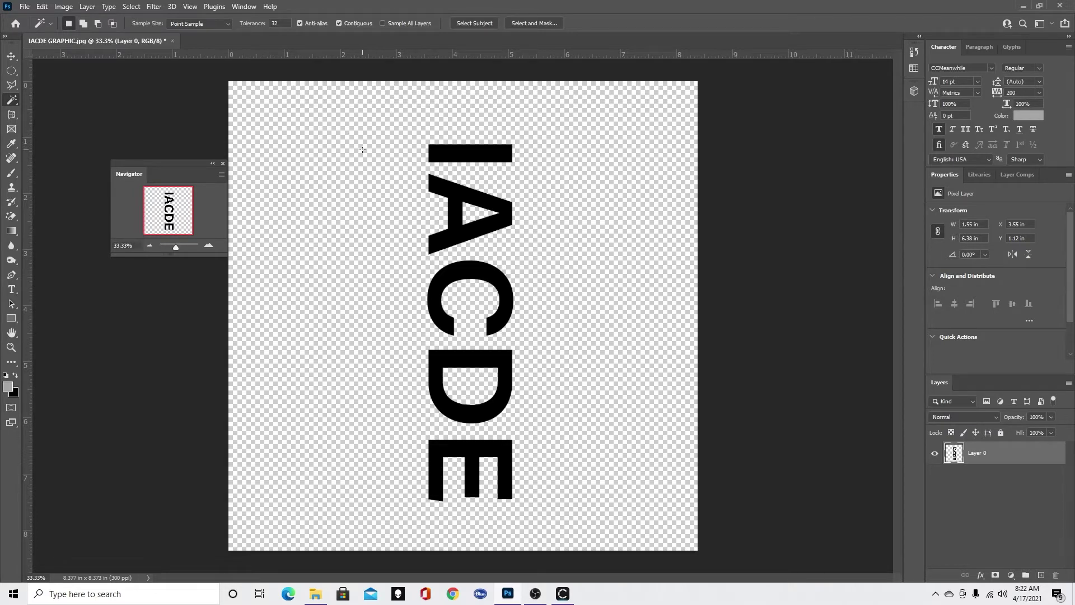
pyautogui.click(24, 7)
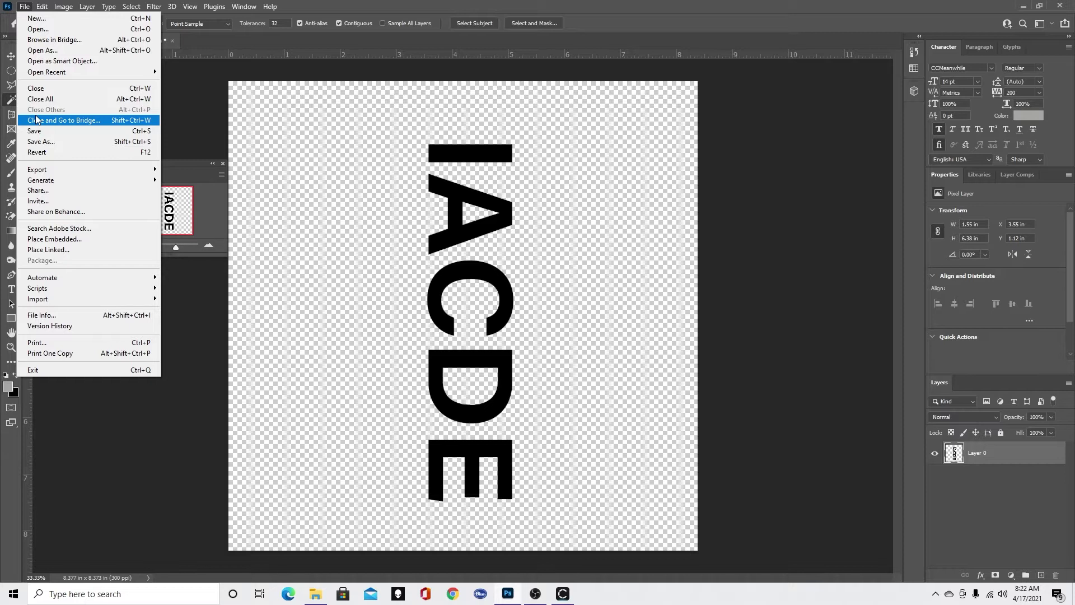
# Save the transparent lettering as IACDE GRAPHIC.png in PNG format
pyautogui.click(41, 141)
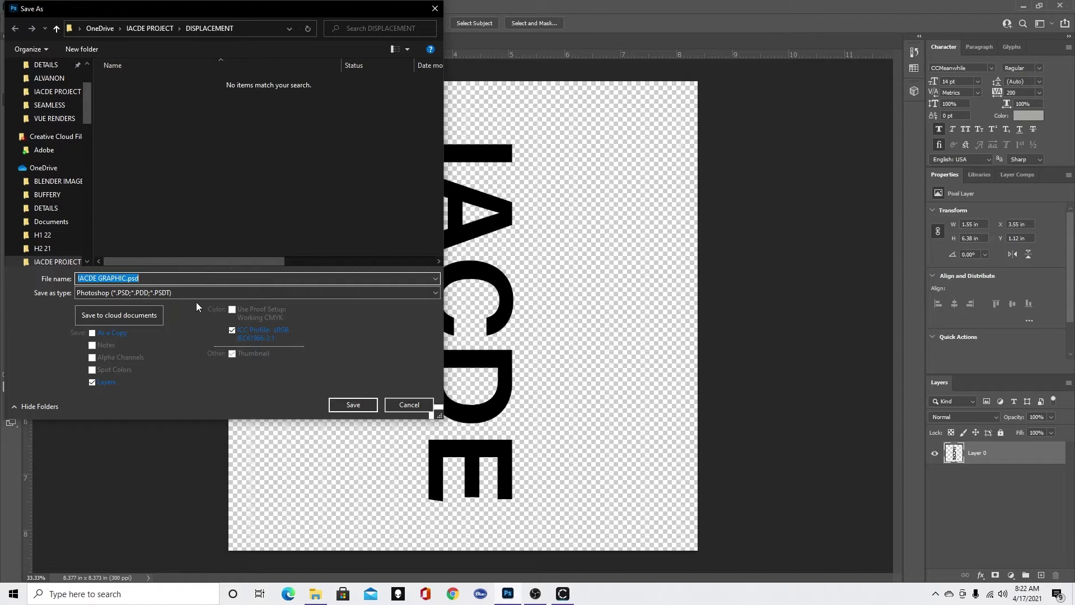
pyautogui.click(180, 292)
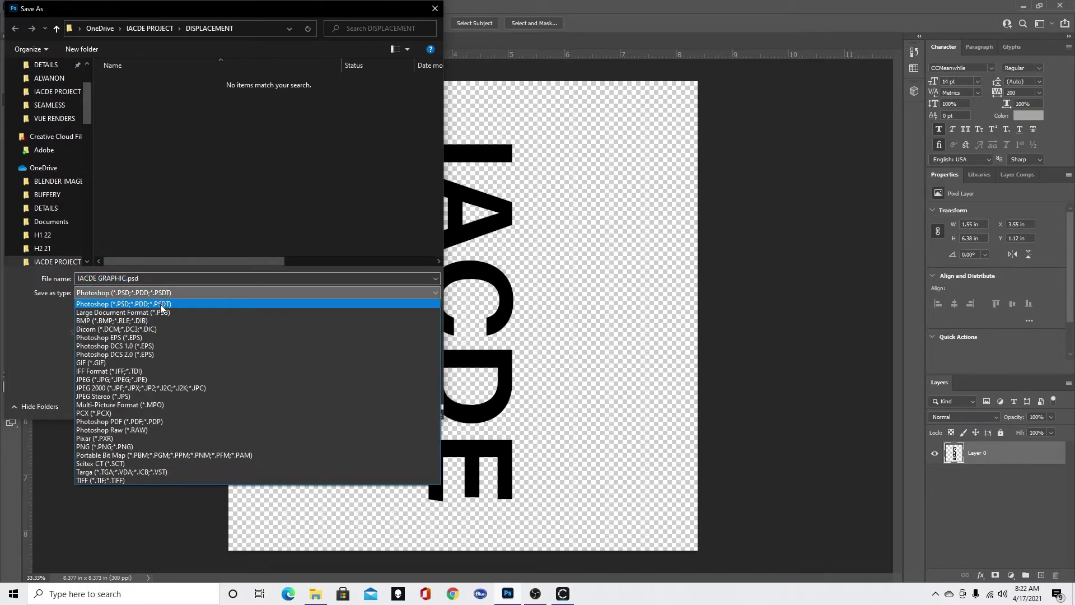
pyautogui.click(125, 446)
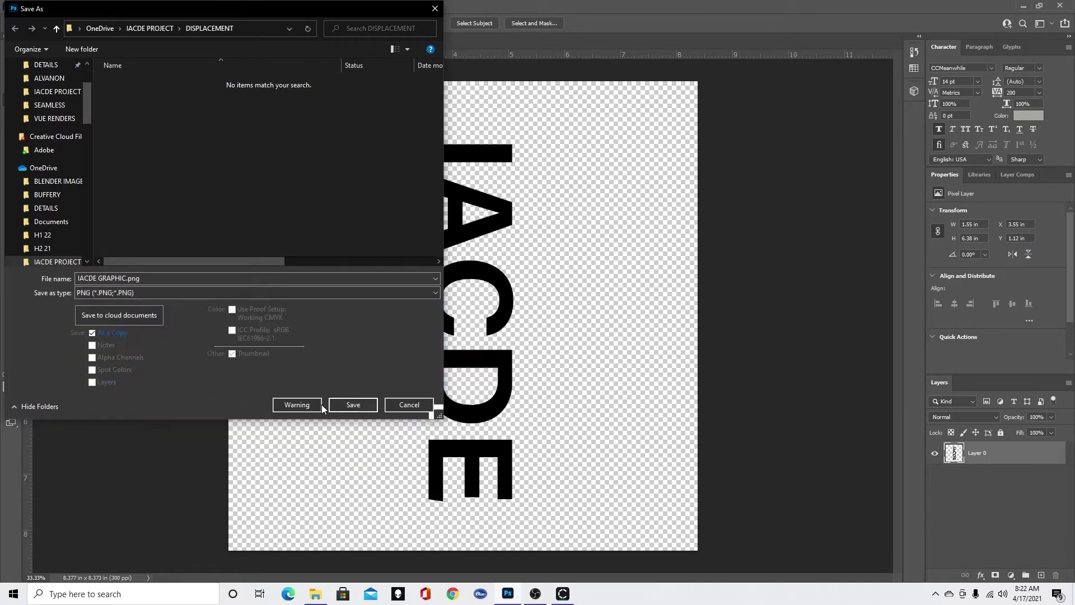
pyautogui.click(349, 408)
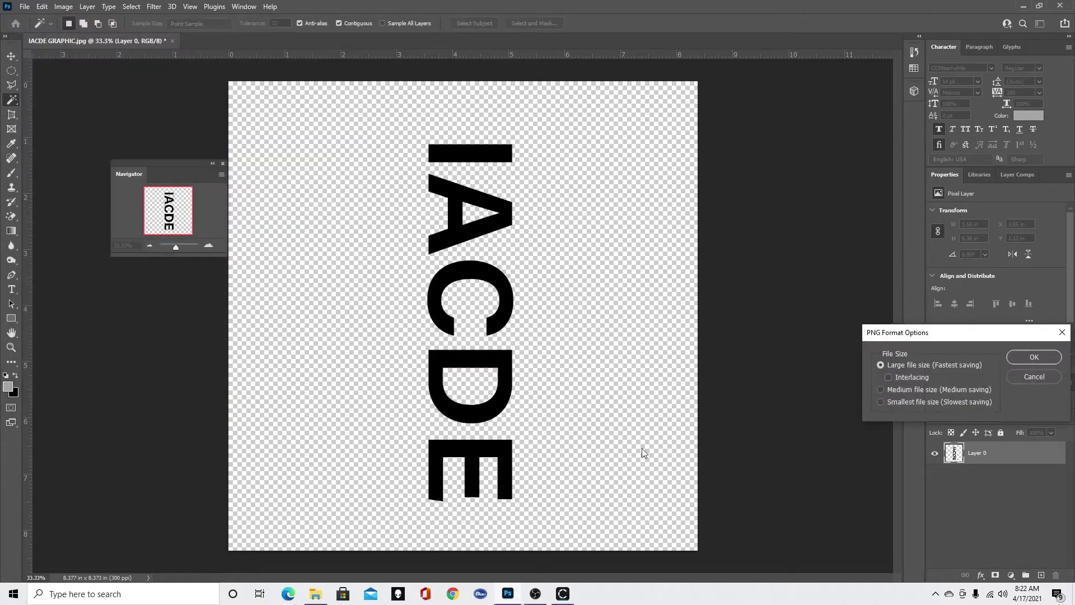
pyautogui.click(1033, 360)
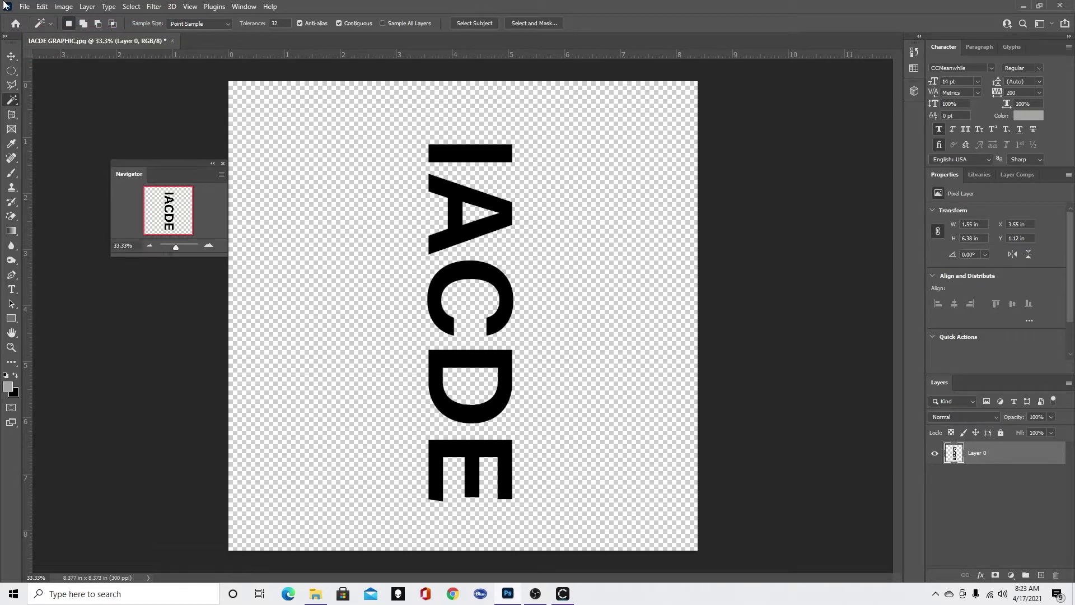
# Revert to the original white IACDE image and rotate it 90° clockwise again
pyautogui.click(26, 6)
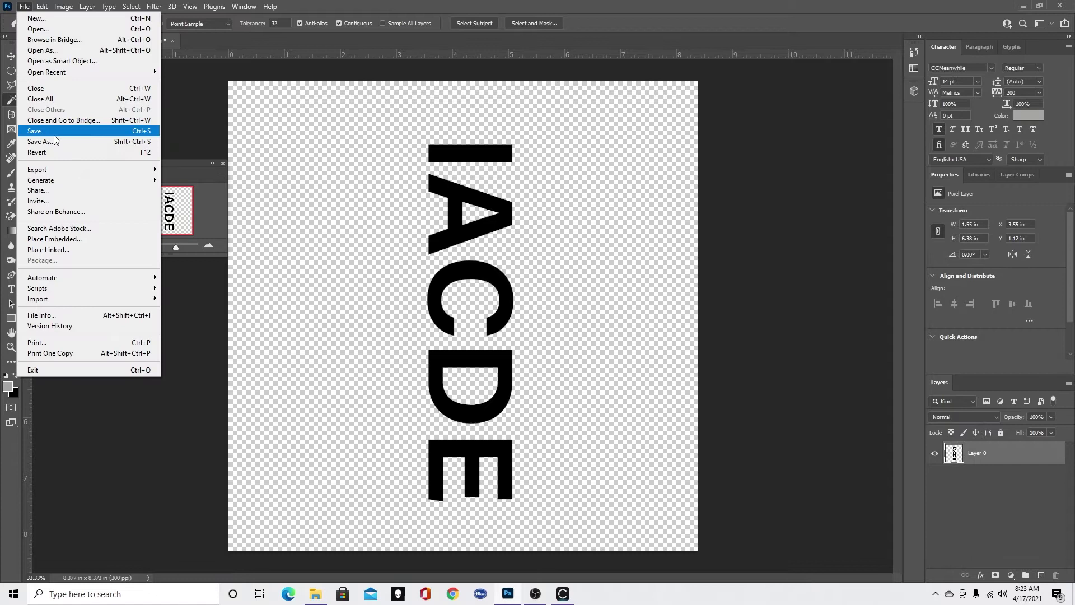
pyautogui.click(68, 153)
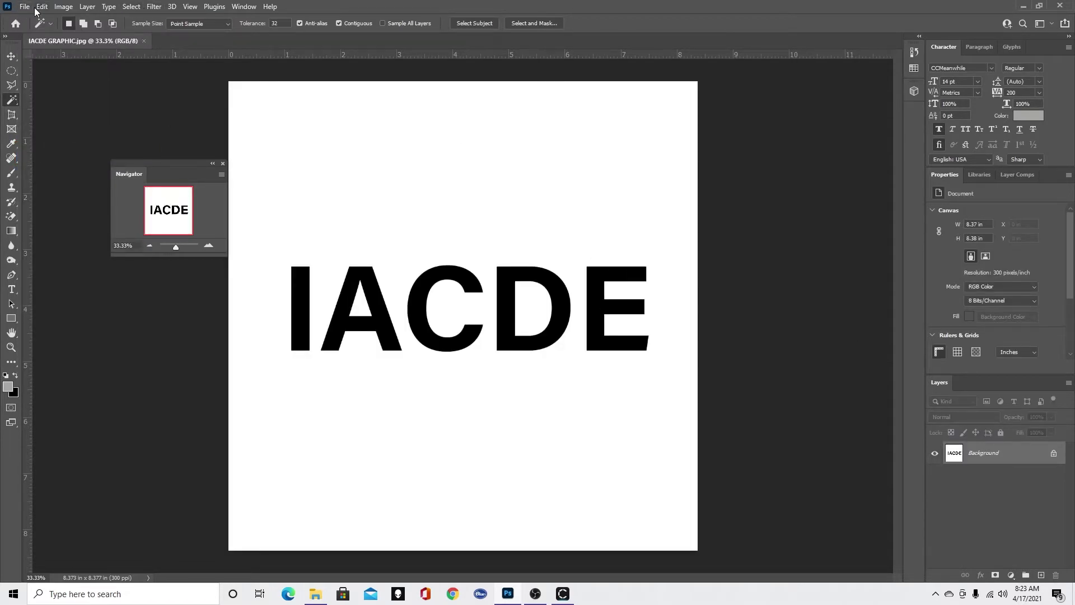
pyautogui.click(63, 7)
pyautogui.moveTo(121, 112)
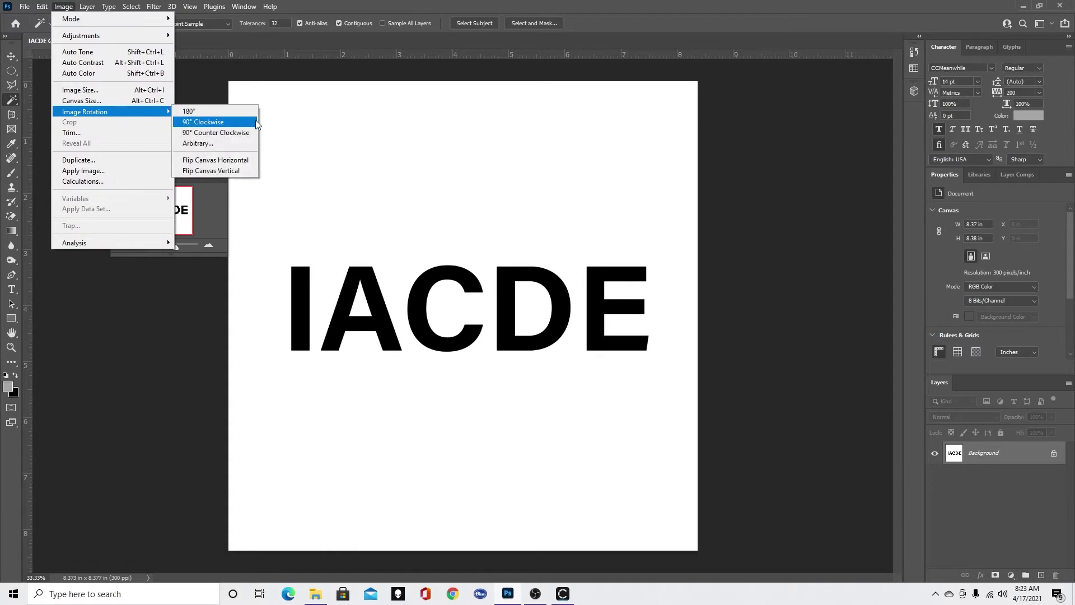
pyautogui.click(238, 123)
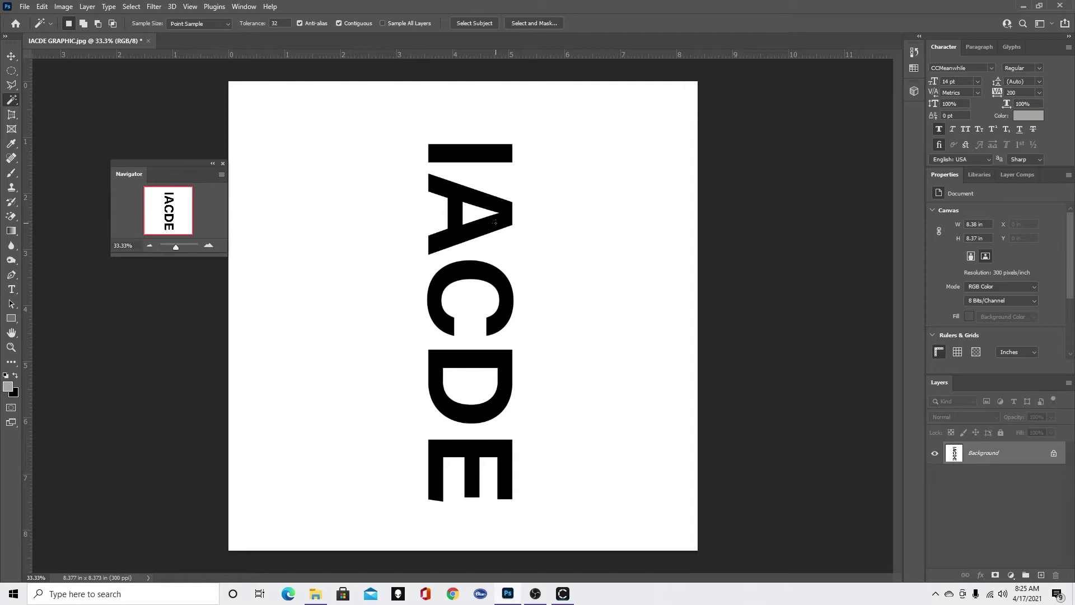
# Invert the image colours to get white IACDE lettering on black
pyautogui.click(64, 7)
pyautogui.moveTo(76, 35)
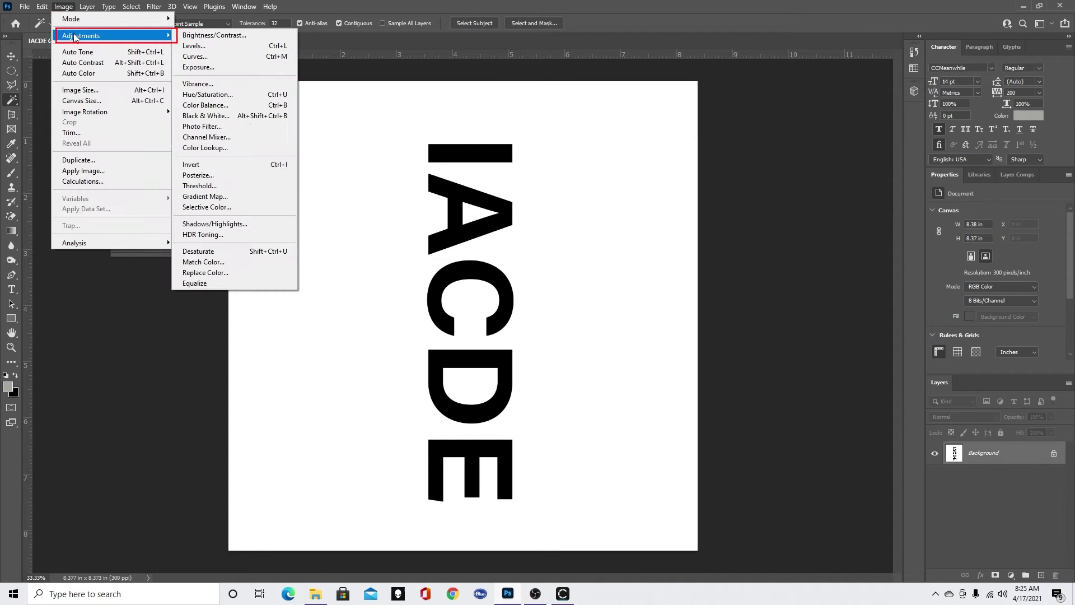
pyautogui.click(249, 164)
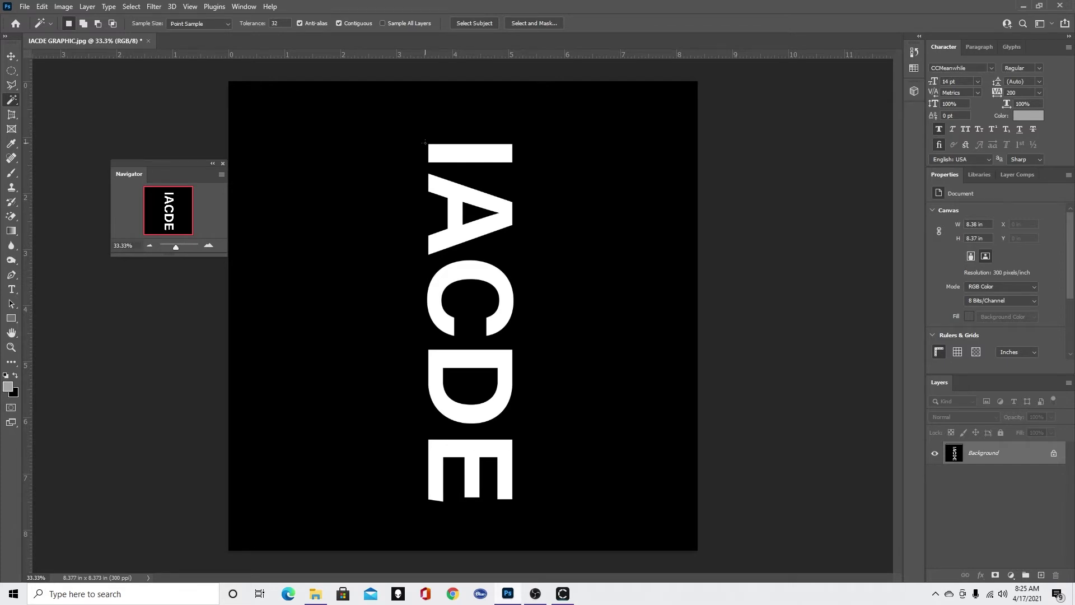
# Set up a Gaussian Blur with a 5.0-pixel radius on the white lettering
pyautogui.click(154, 6)
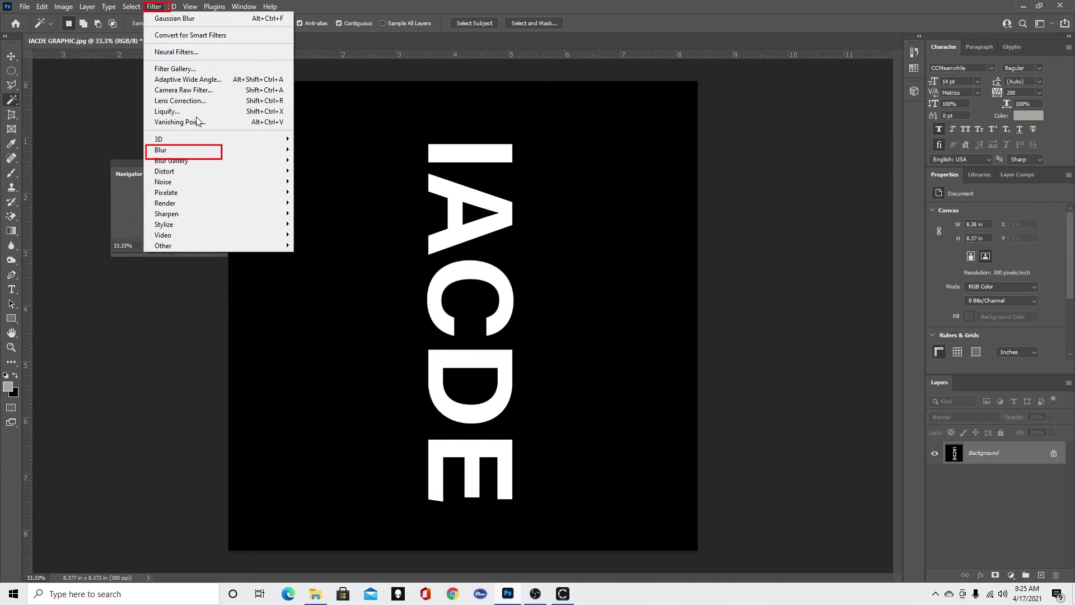
pyautogui.moveTo(235, 150)
pyautogui.click(313, 193)
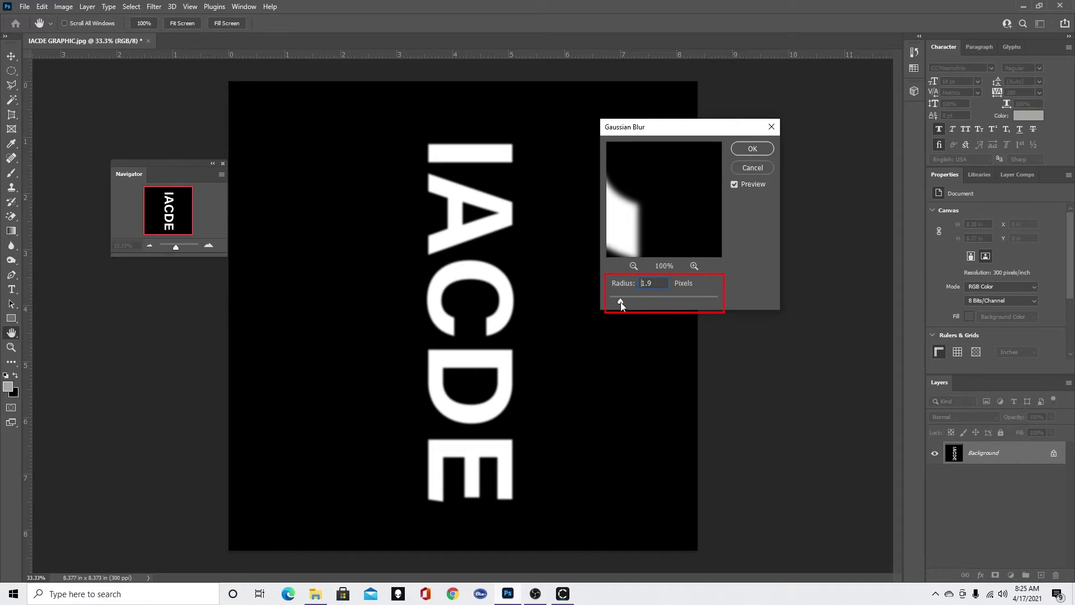
pyautogui.moveTo(620, 301); pyautogui.dragTo(621, 301)
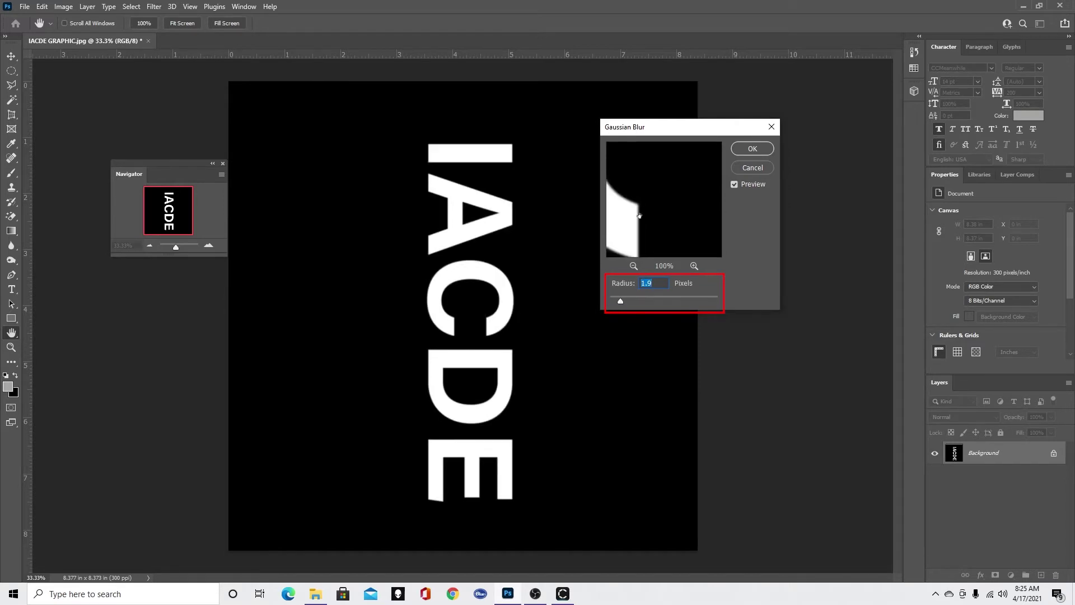
pyautogui.moveTo(621, 302); pyautogui.dragTo(676, 301)
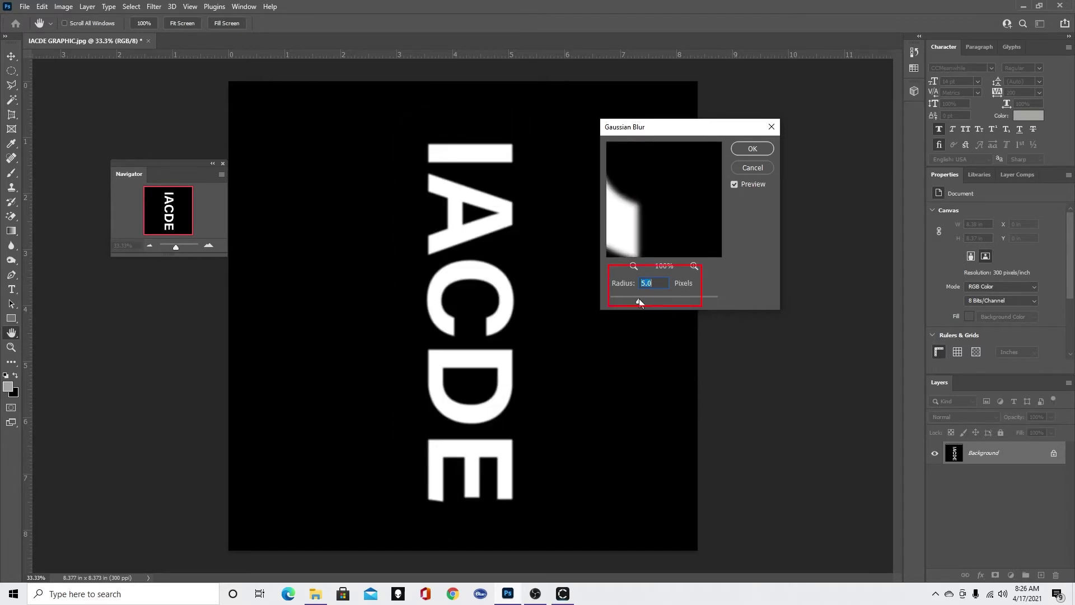
pyautogui.moveTo(638, 301); pyautogui.dragTo(639, 301)
# Apply the blur and save the image as IACDE DISPLACEMENT.jpg
pyautogui.click(752, 149)
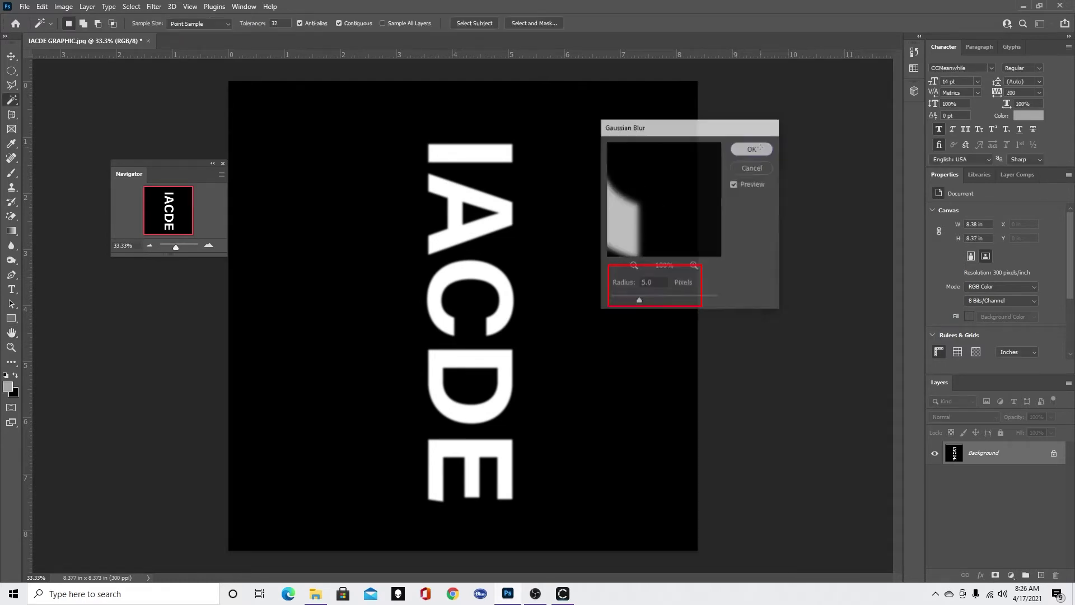
pyautogui.click(24, 7)
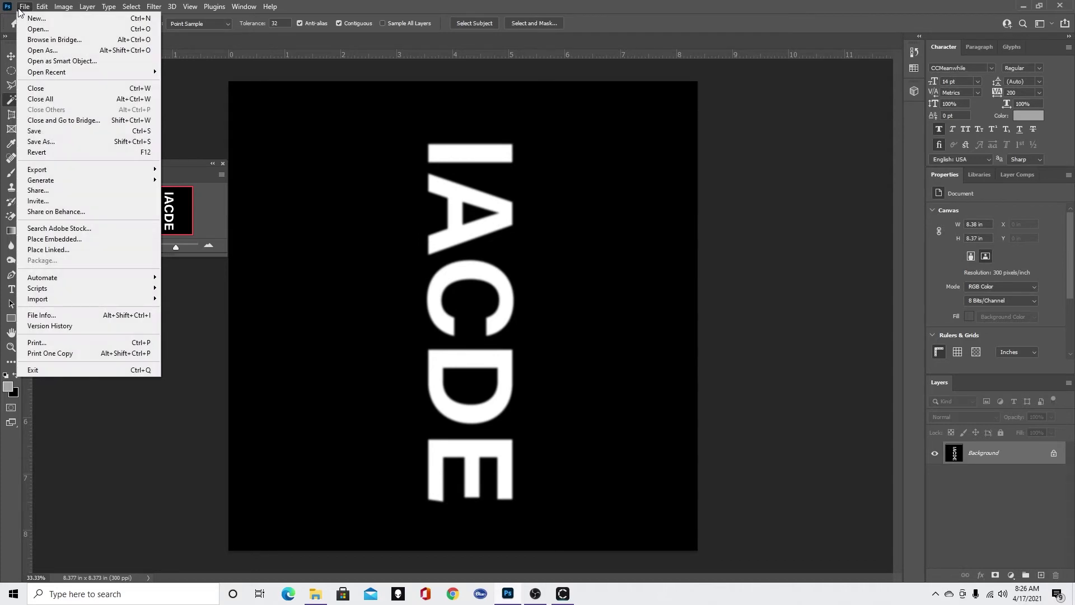
pyautogui.click(106, 142)
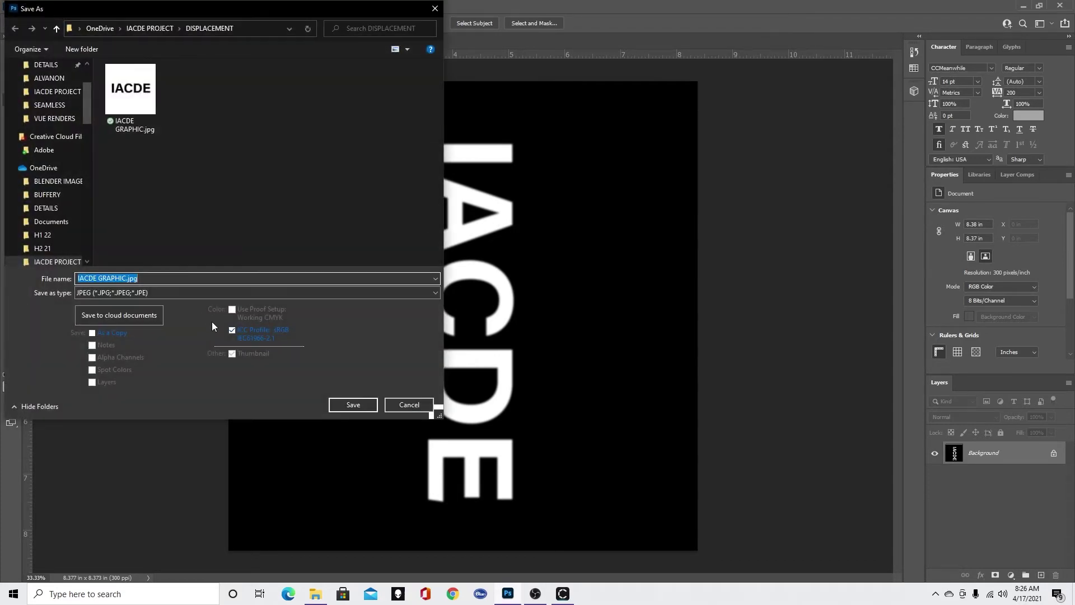
pyautogui.write('IACDE')
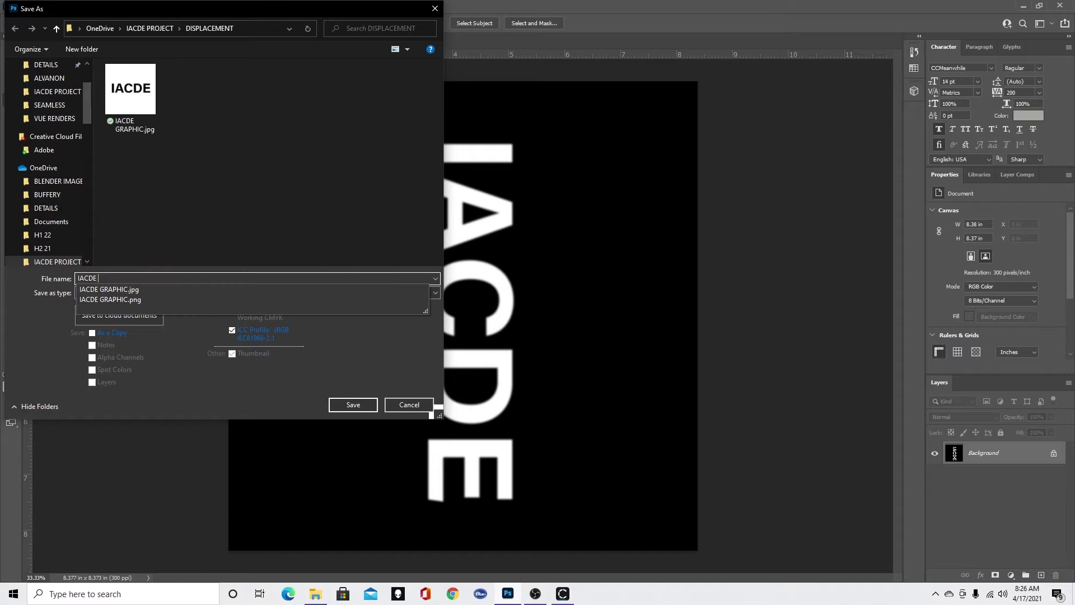
pyautogui.write(' DISPLACEMENT')
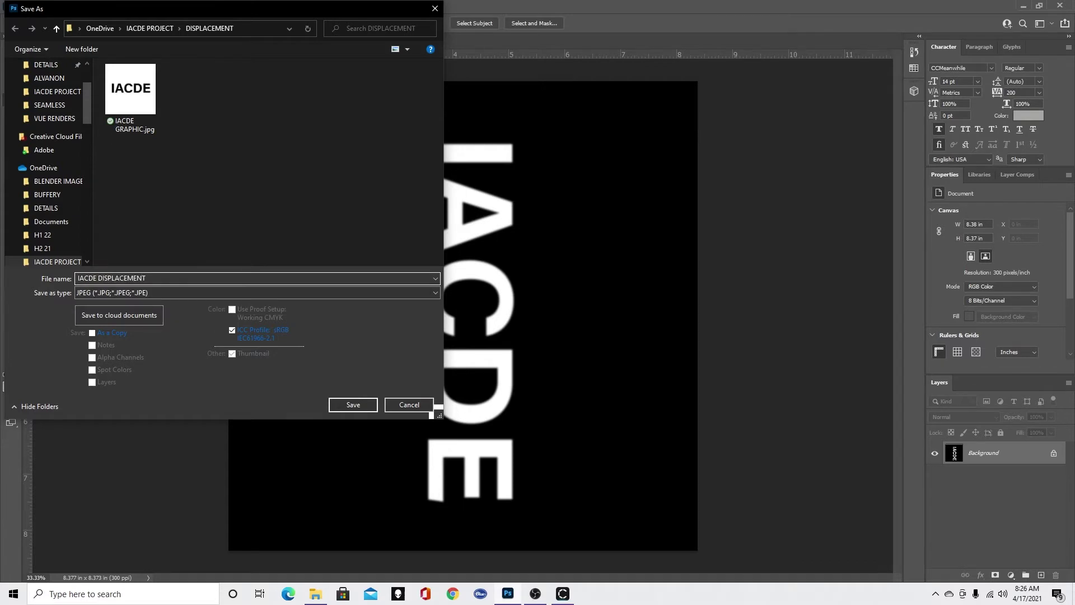
pyautogui.press('Return')
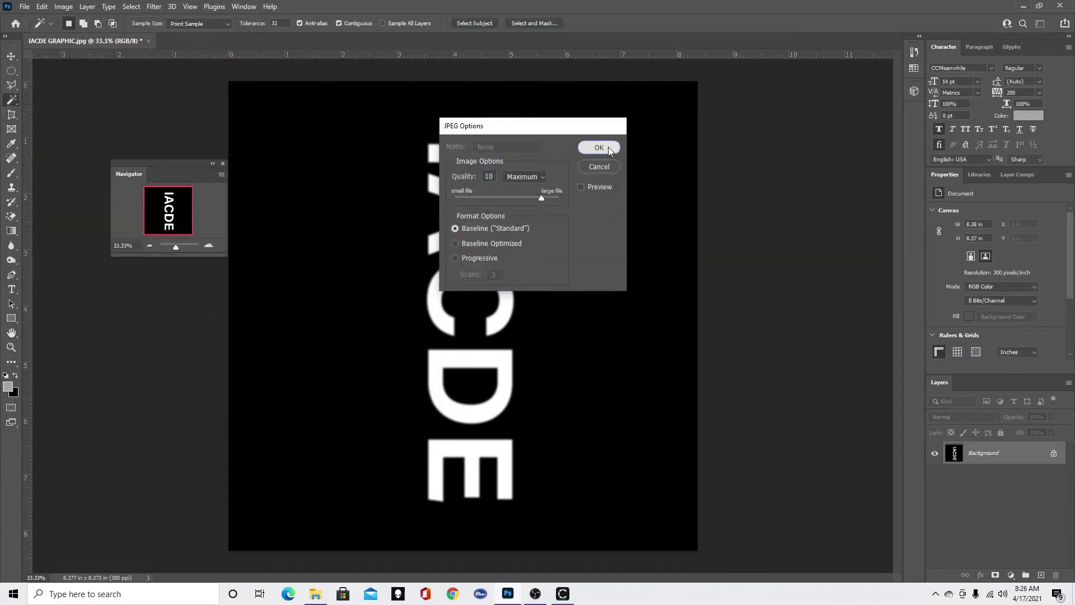
pyautogui.click(598, 148)
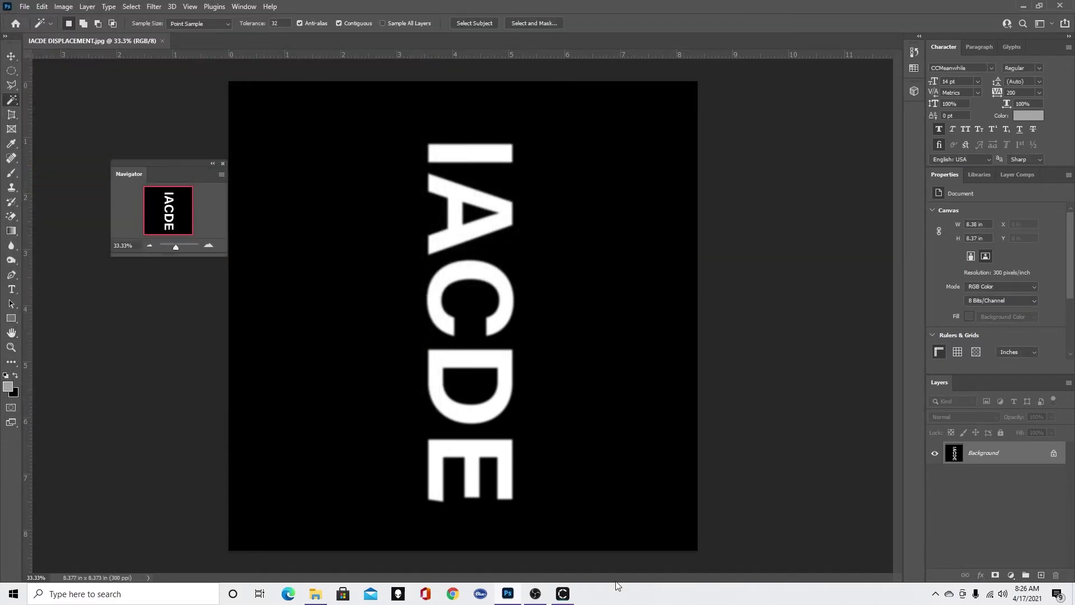
# In CLO 3D, load IACDE GRAPHIC.png with the Graphic (2D Pattern) tool
pyautogui.click(563, 594)
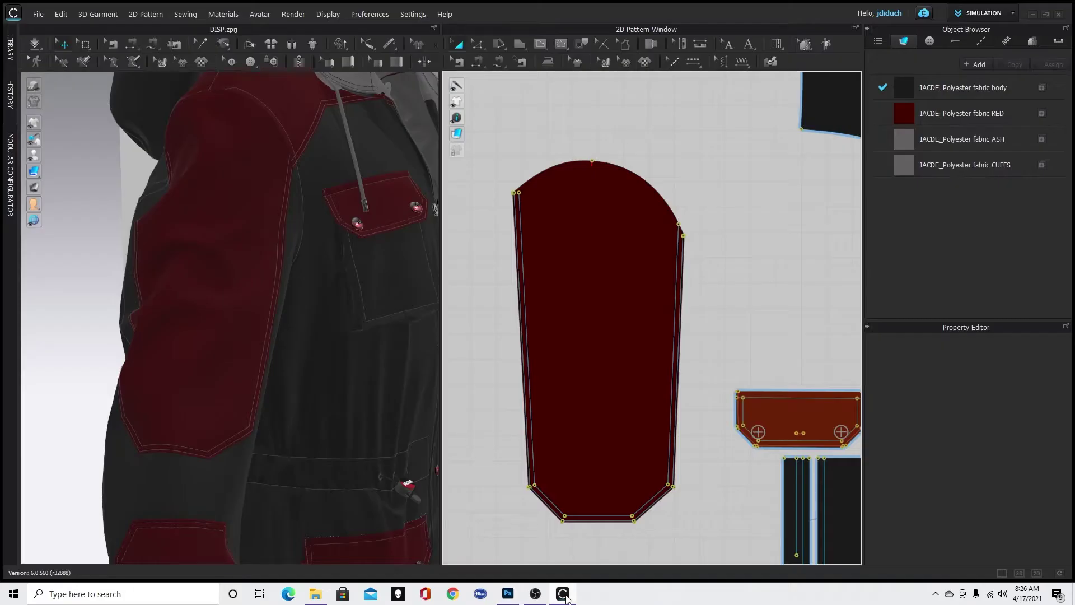
pyautogui.click(646, 64)
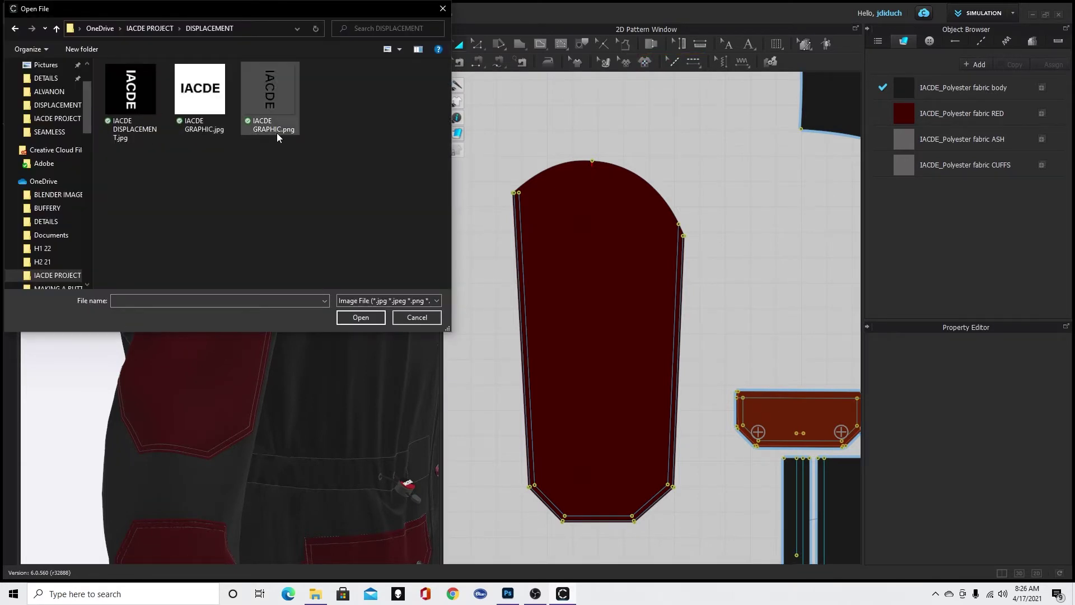
pyautogui.click(268, 85)
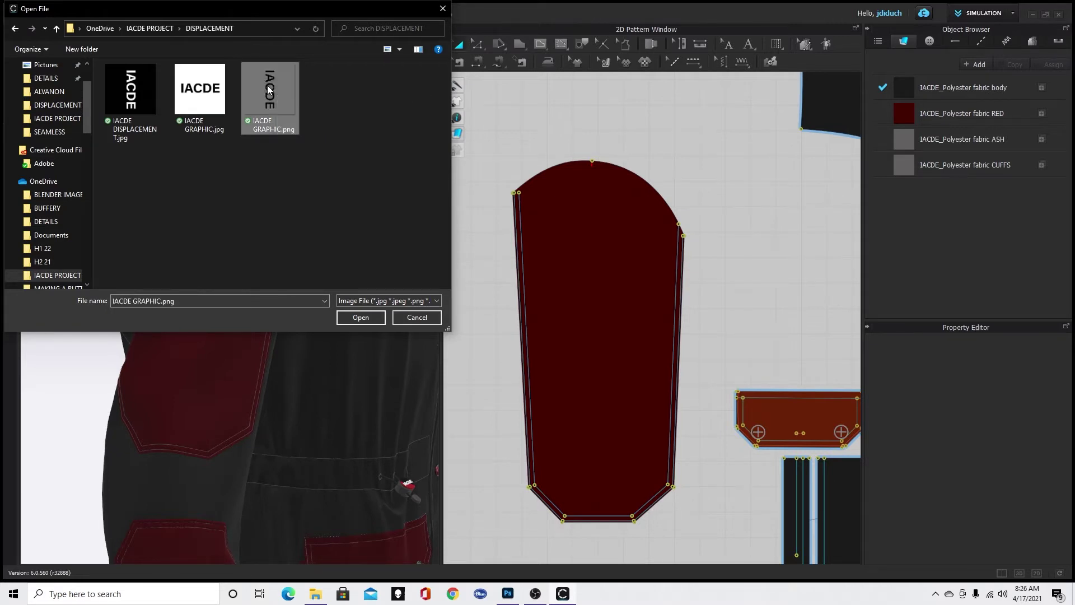
pyautogui.click(362, 317)
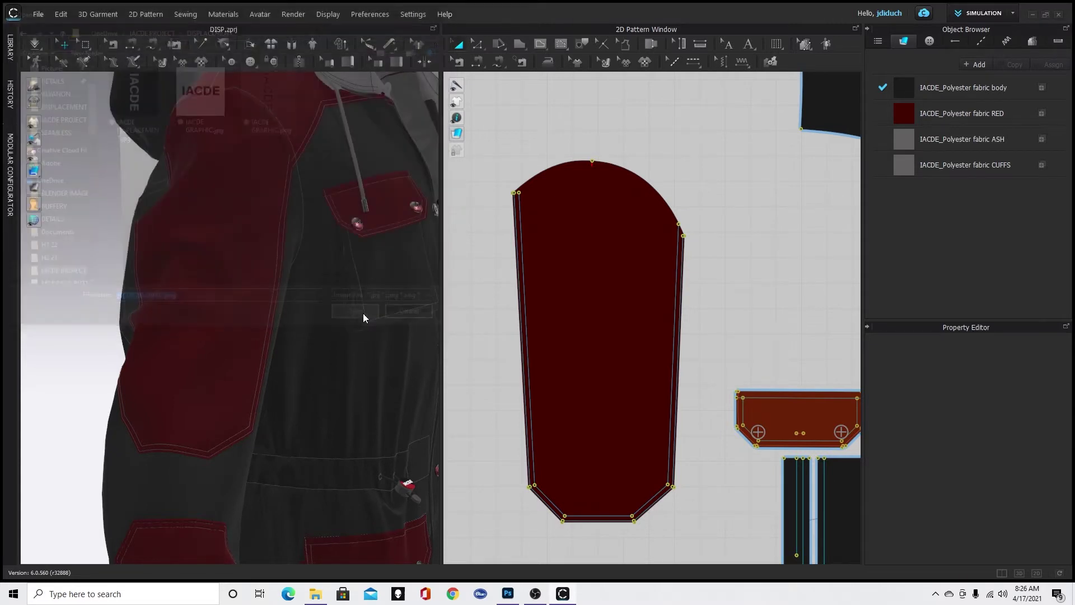
# Place the IACDE graphic on the red sleeve pattern at 8.377 x 8.373 in
pyautogui.click(597, 333)
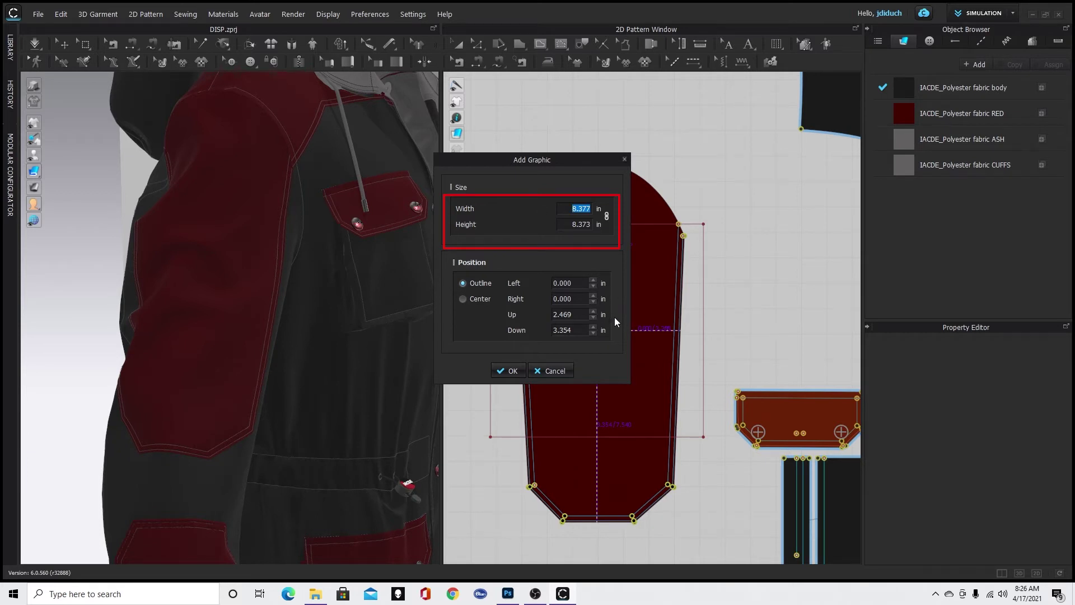
pyautogui.moveTo(526, 160)
pyautogui.mouseDown()
pyautogui.moveTo(386, 181)
pyautogui.moveTo(284, 178)
pyautogui.mouseUp()
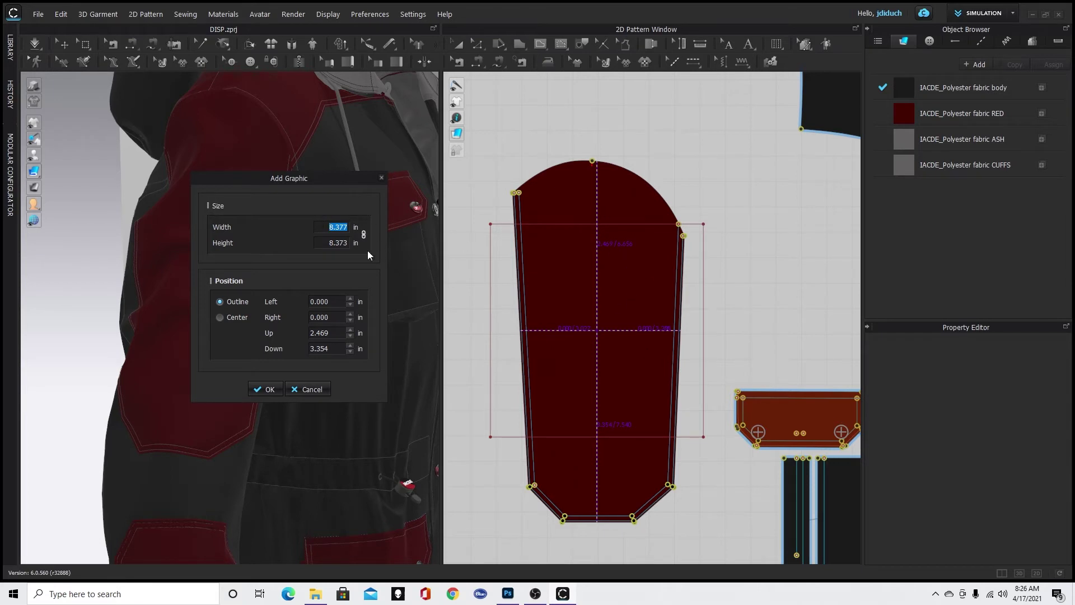
pyautogui.click(267, 389)
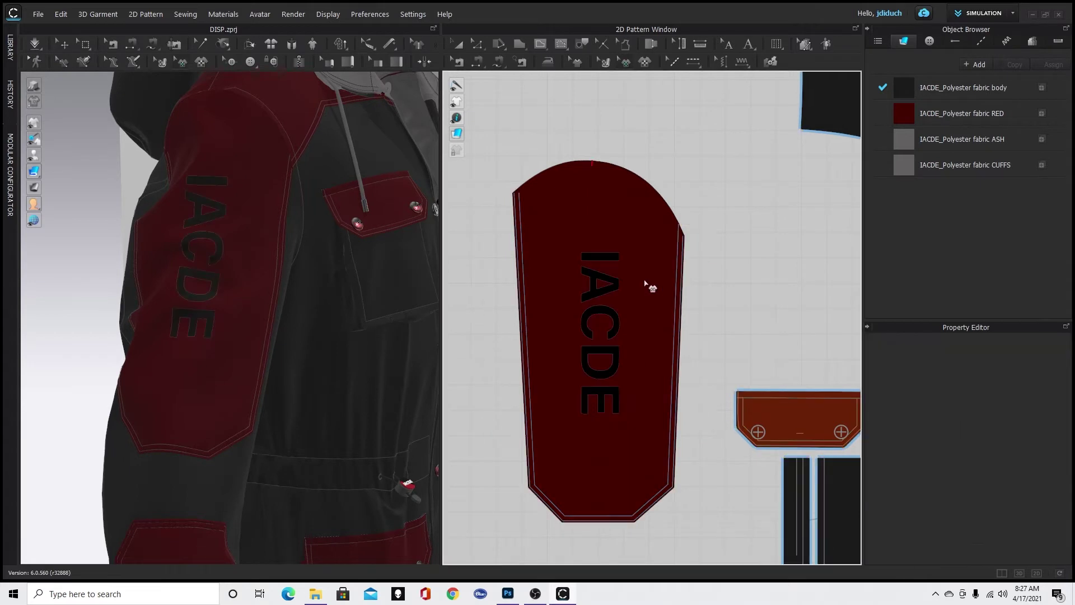
# Select the IACDE sleeve graphic and load IACDE DISPLACEMENT.jpg as its displacement map
pyautogui.click(615, 305)
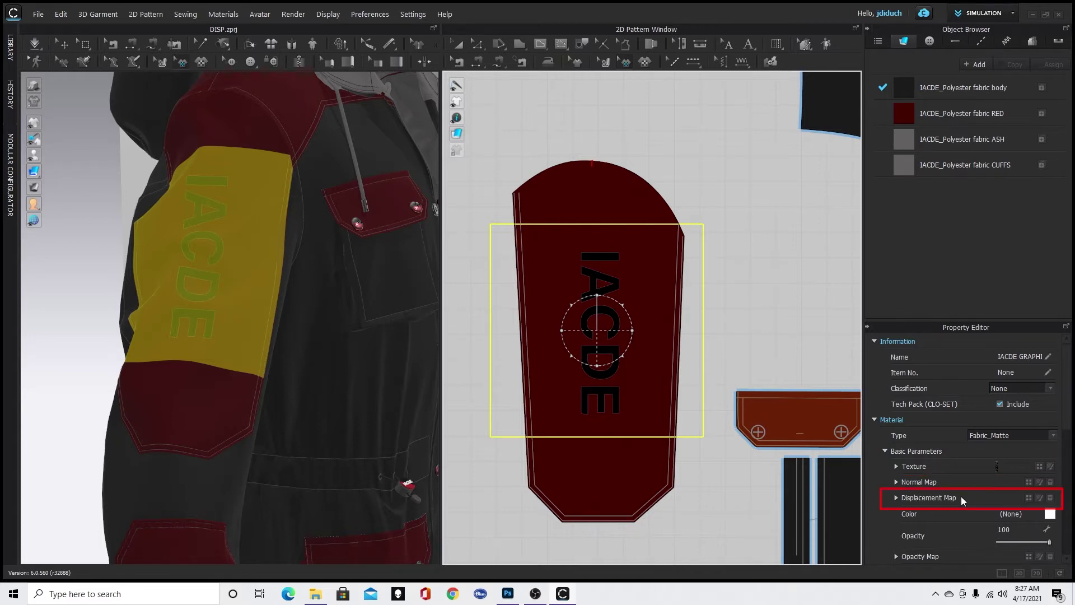
pyautogui.click(1028, 498)
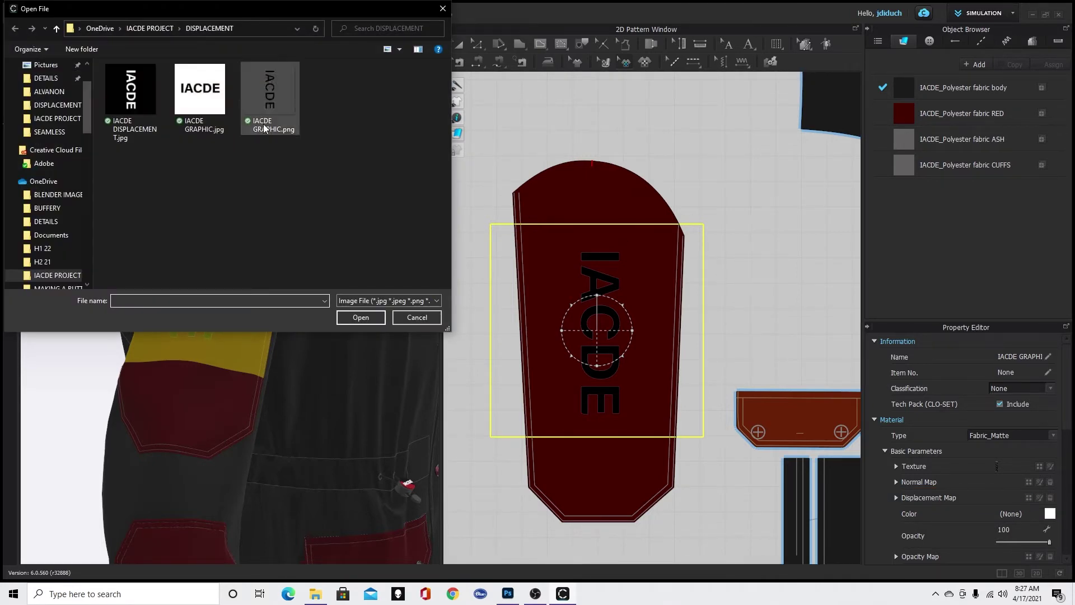
pyautogui.click(131, 93)
pyautogui.click(361, 315)
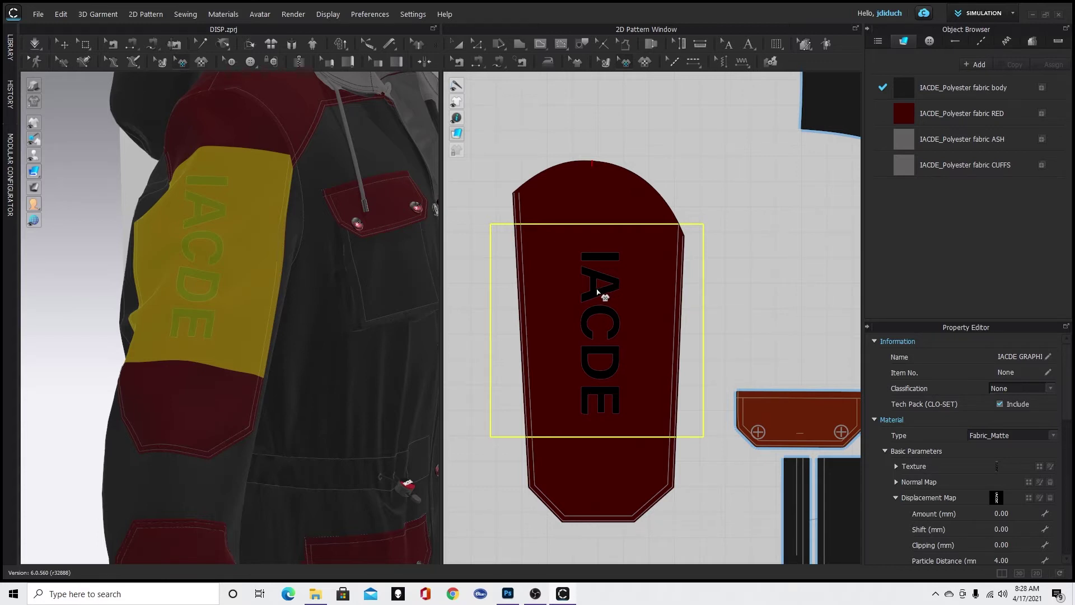
# Scale up the IACDE graphic with Transform Graphic, undoing a trial tilt so it stays vertical
pyautogui.click(627, 63)
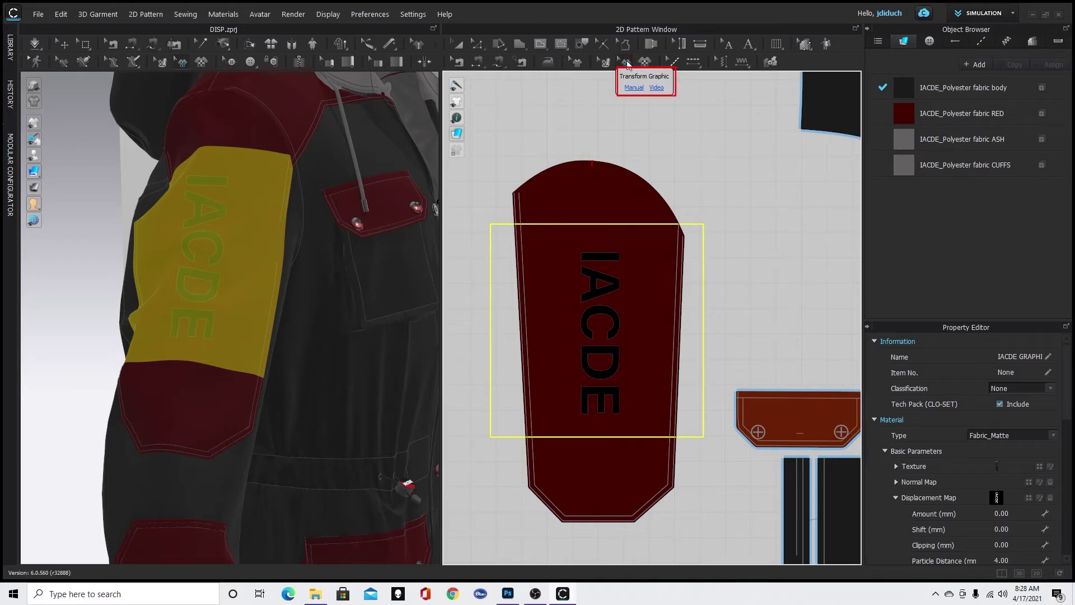
pyautogui.click(611, 349)
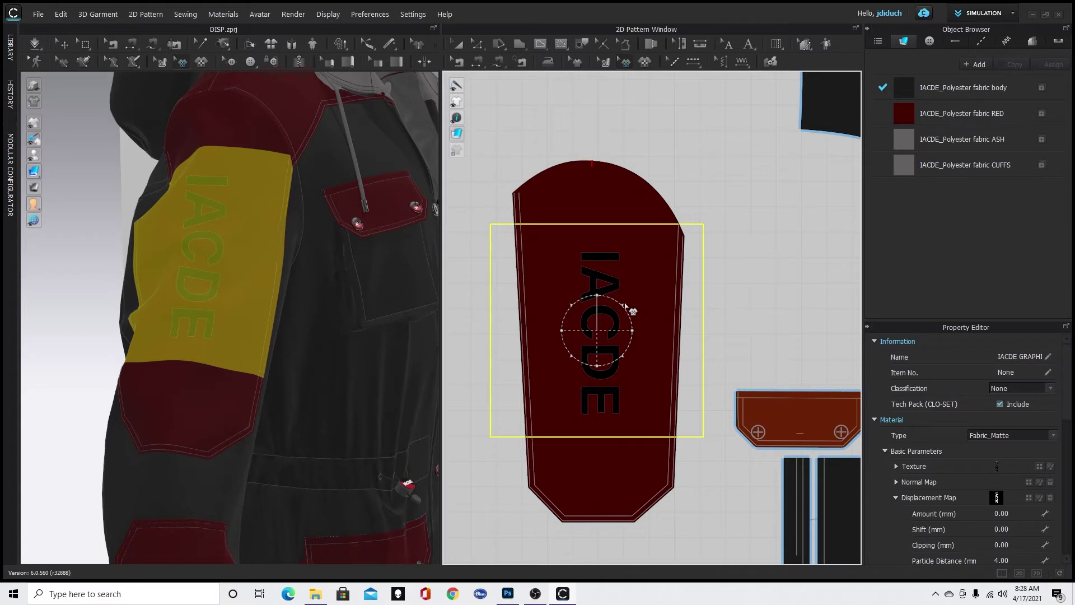
pyautogui.moveTo(623, 304); pyautogui.dragTo(638, 344)
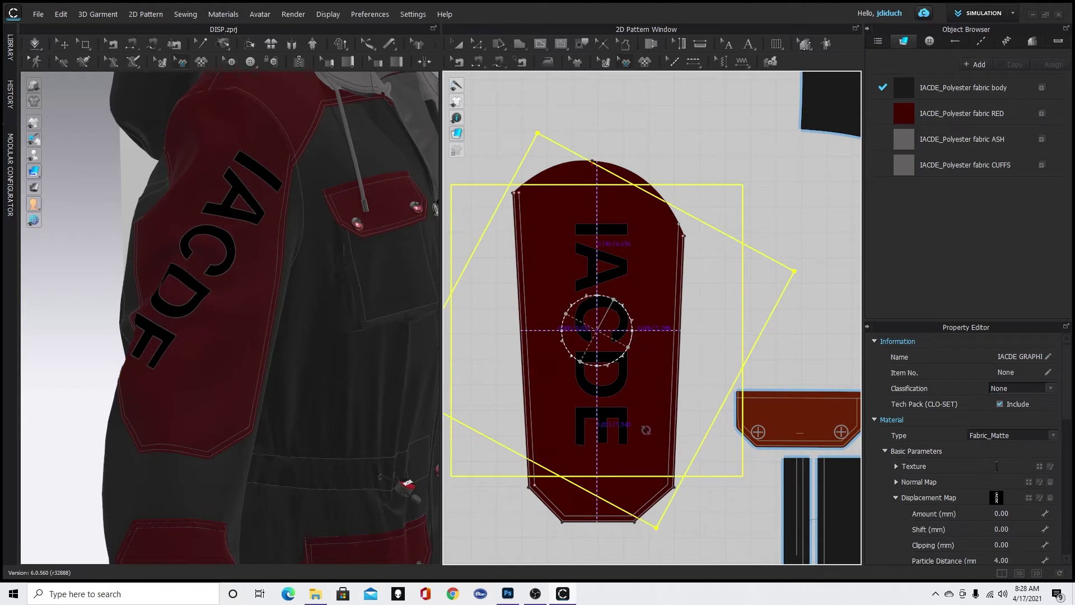
pyautogui.moveTo(645, 429); pyautogui.dragTo(647, 432)
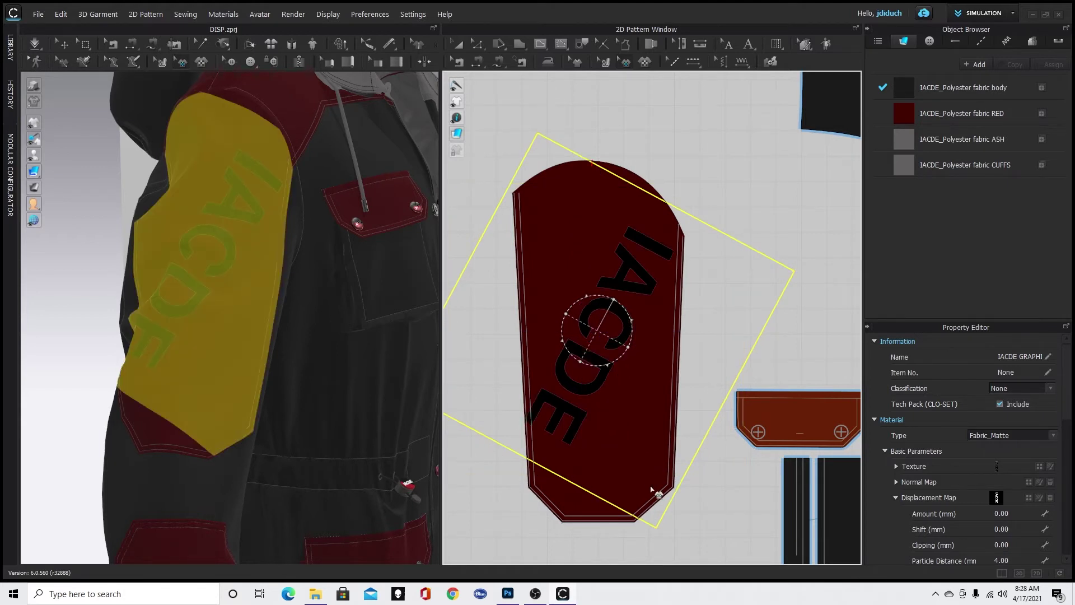
pyautogui.hotkey('ctrl', 'z')
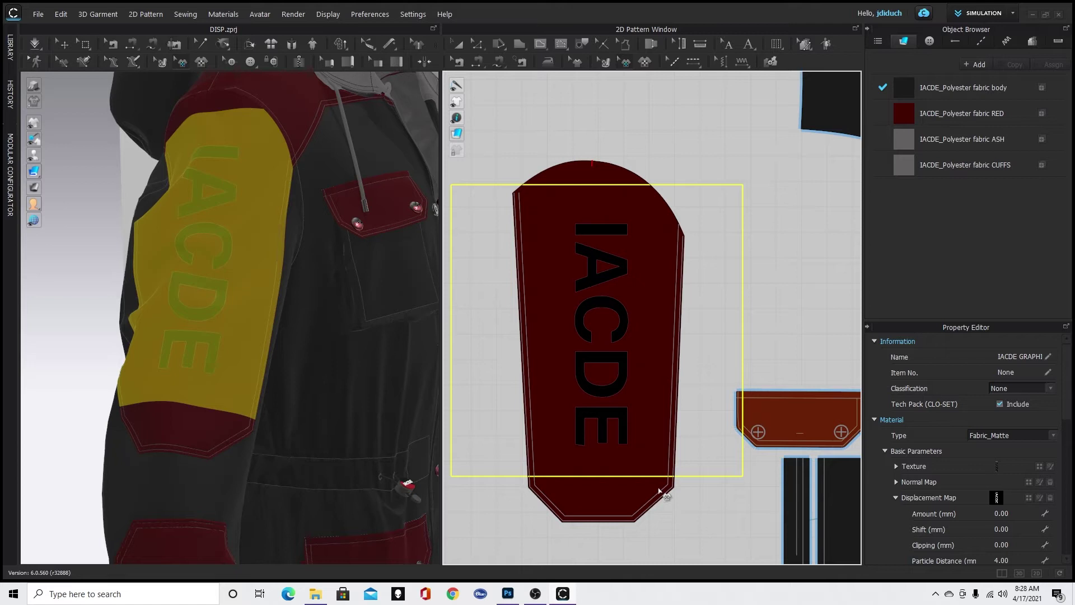
pyautogui.click(762, 305)
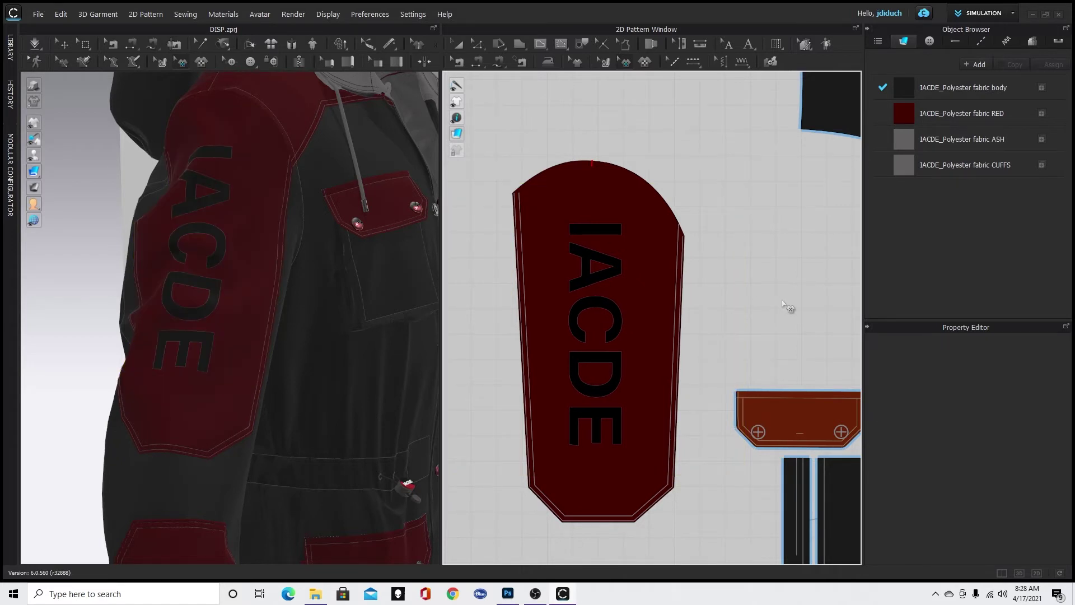
# Start an interactive render of the garment and show the sleeve's 2D pattern
pyautogui.click(293, 14)
pyautogui.click(296, 27)
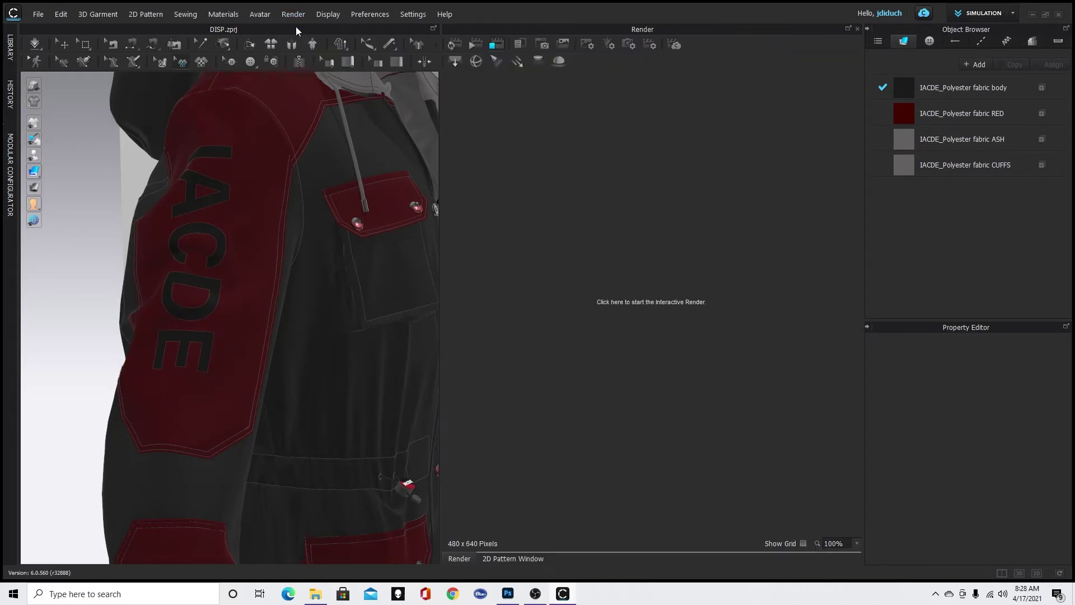
pyautogui.click(703, 273)
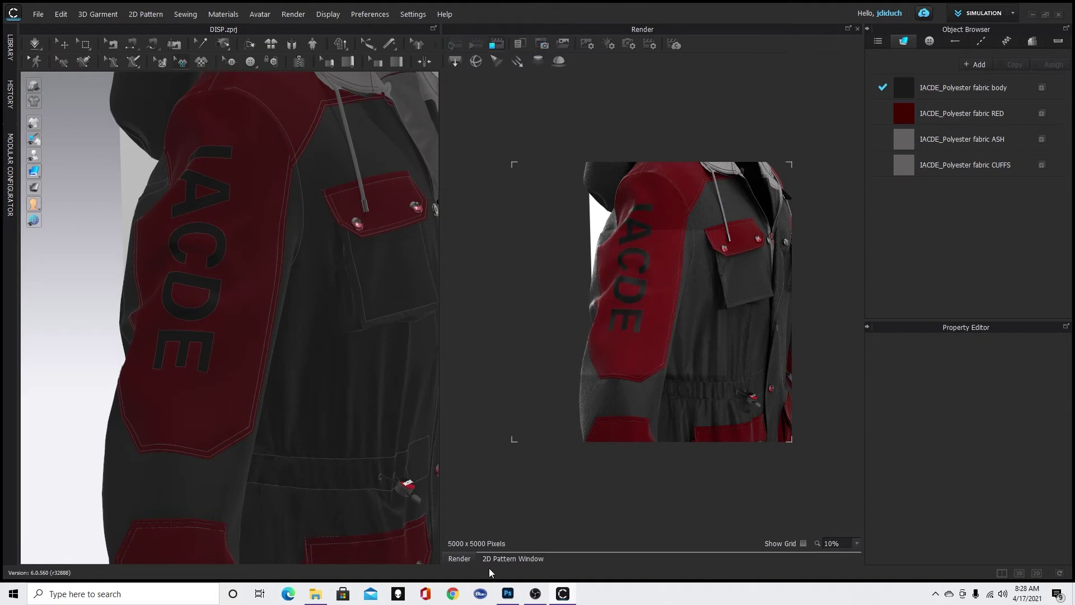
pyautogui.click(519, 555)
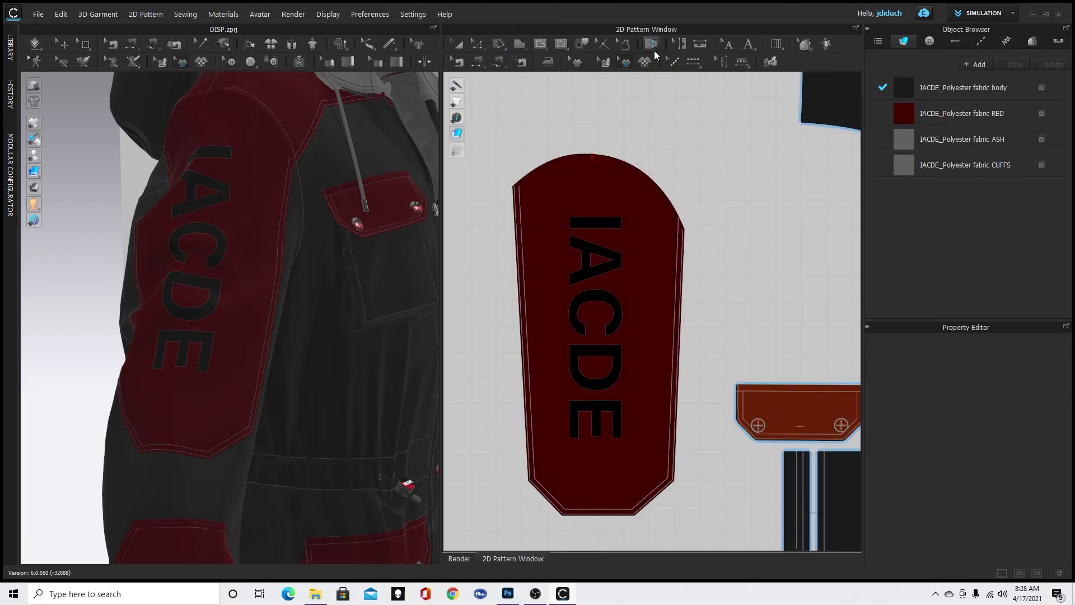
# Set the IACDE graphic's displacement amount to 5 mm and particle distance to 2 mm
pyautogui.click(616, 258)
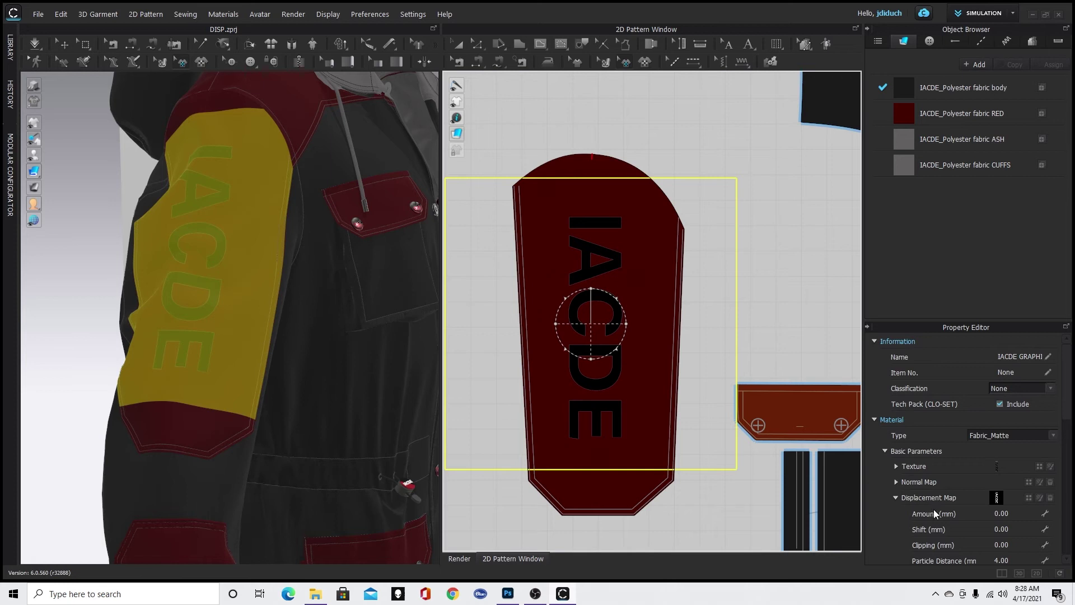
pyautogui.scroll(-3, 980, 487)
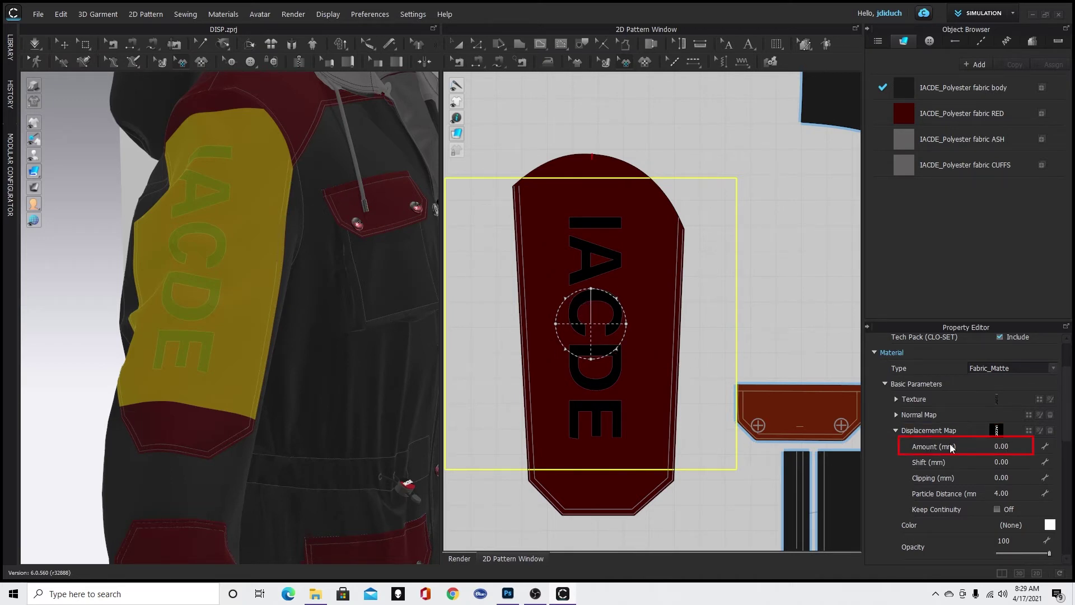
pyautogui.click(1022, 446)
pyautogui.write('5')
pyautogui.press('Return')
pyautogui.click(1021, 493)
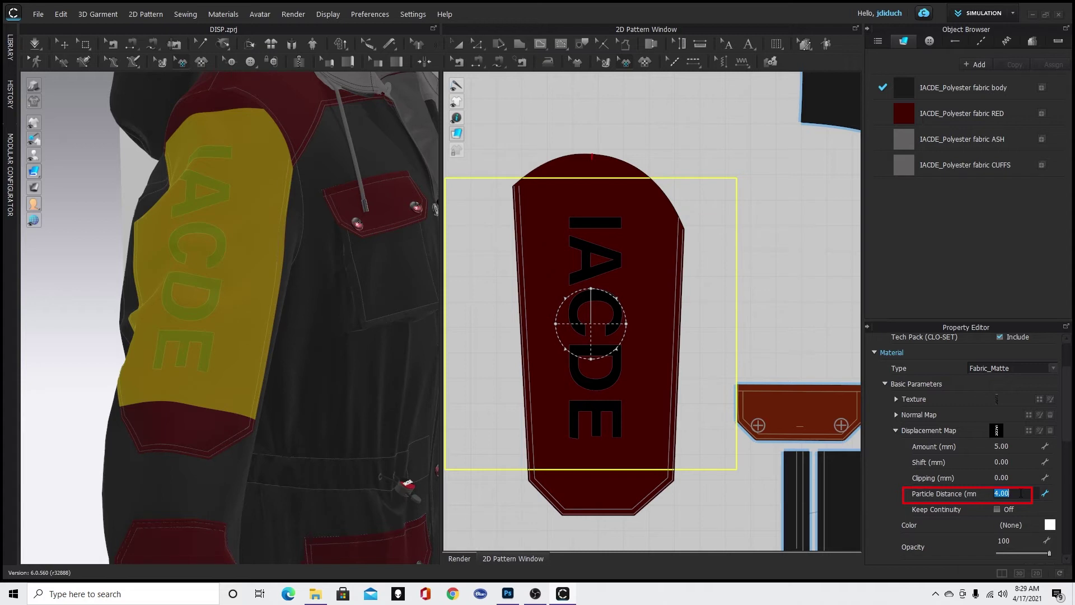
pyautogui.write('2')
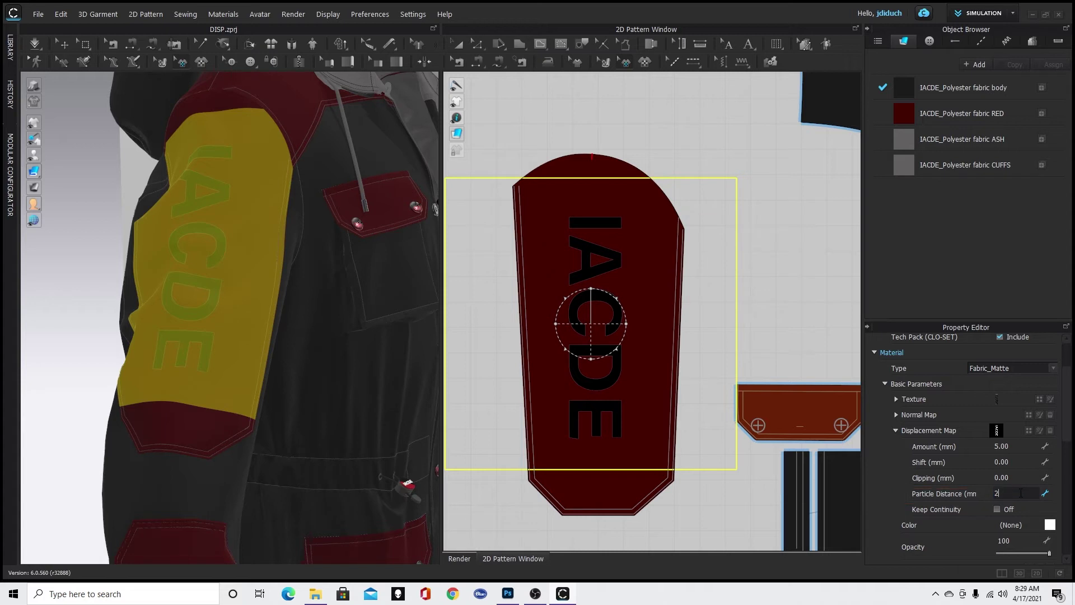
pyautogui.press('Return')
# Render the jacket and zoom in to inspect the embossed IACDE lettering
pyautogui.click(460, 559)
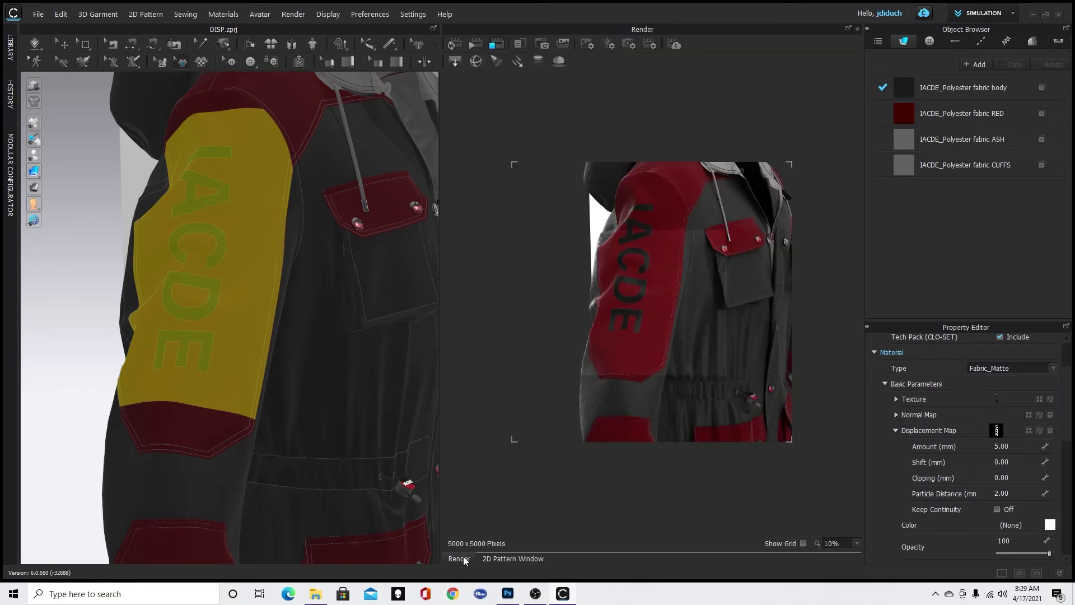
pyautogui.click(454, 45)
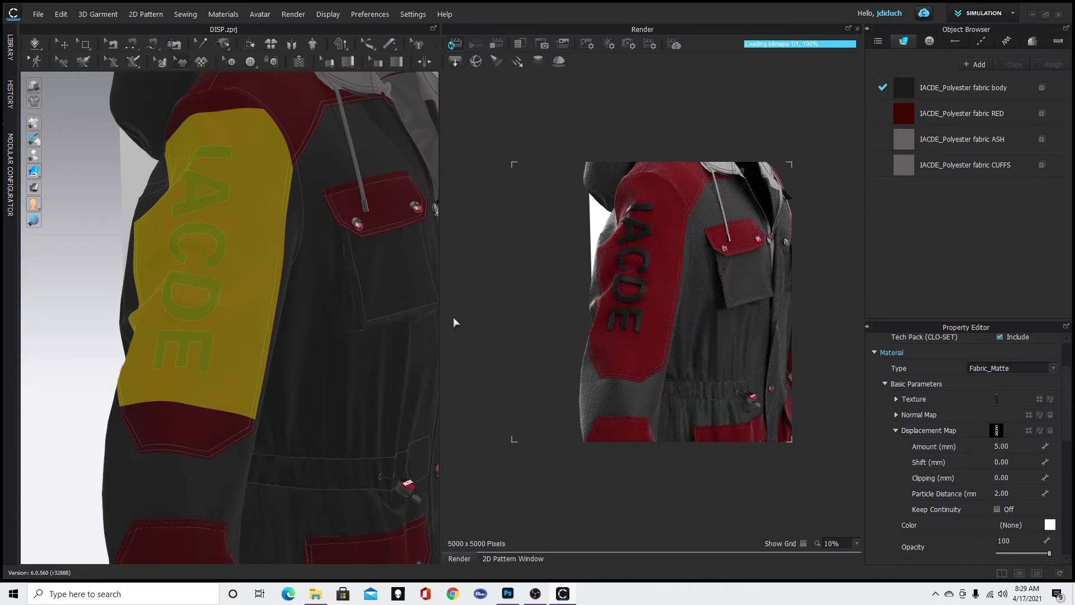
pyautogui.scroll(3, 654, 362)
pyautogui.scroll(2, 654, 362)
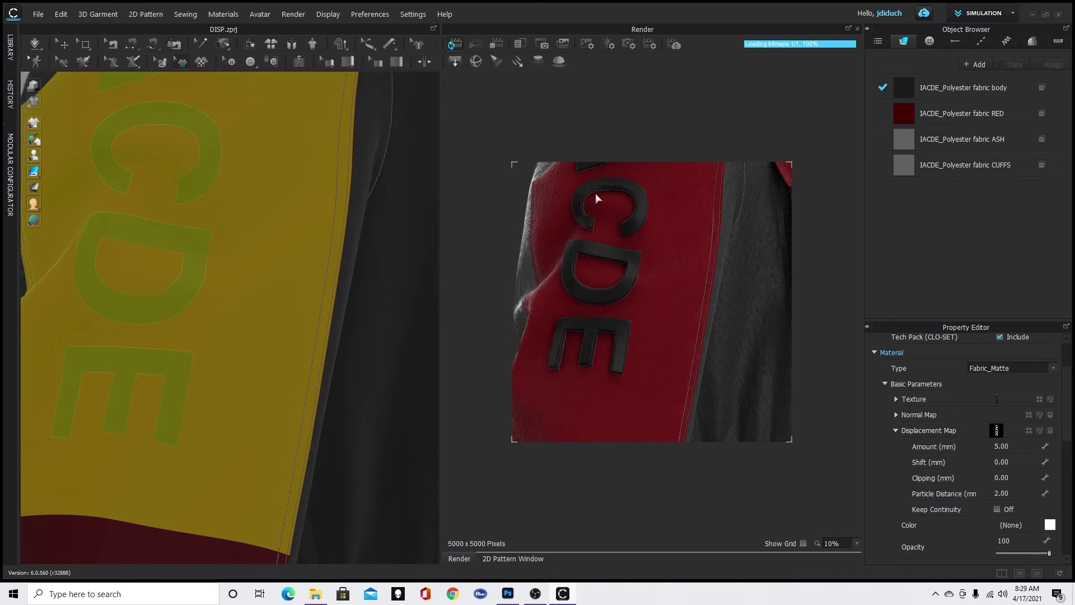
pyautogui.scroll(-3, 696, 272)
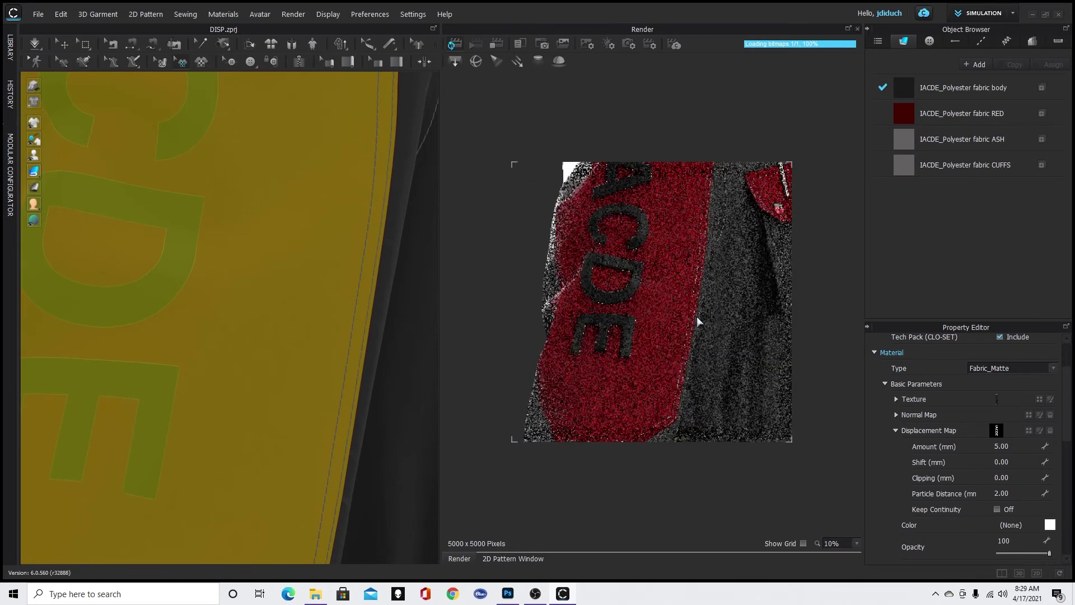
pyautogui.scroll(4, 696, 317)
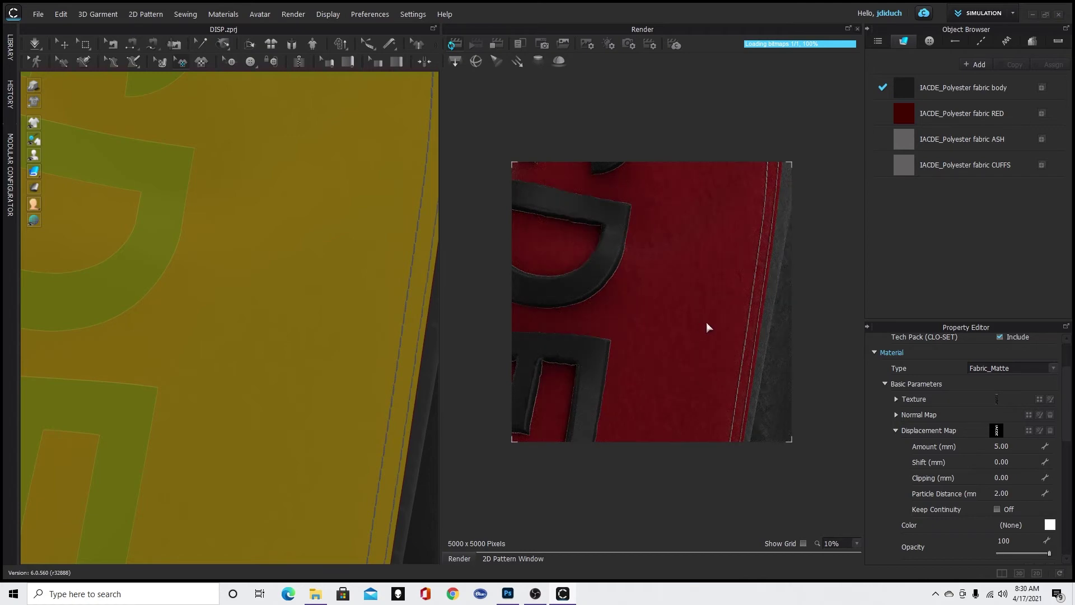
pyautogui.scroll(-6, 718, 331)
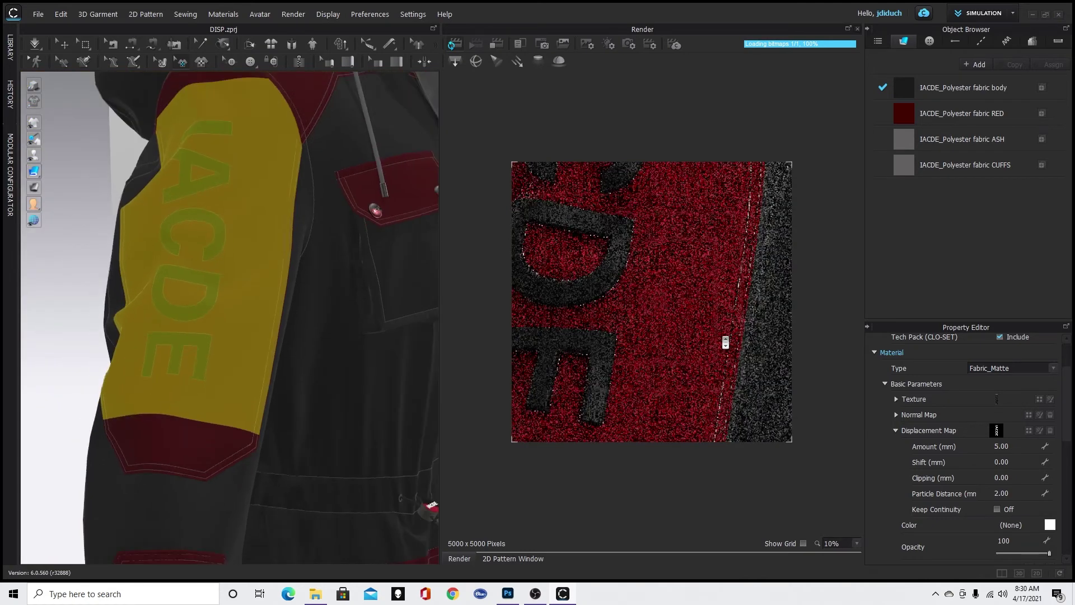
# Delete the graphic's displacement map and return to the 2D sleeve pattern
pyautogui.scroll(-2, 725, 343)
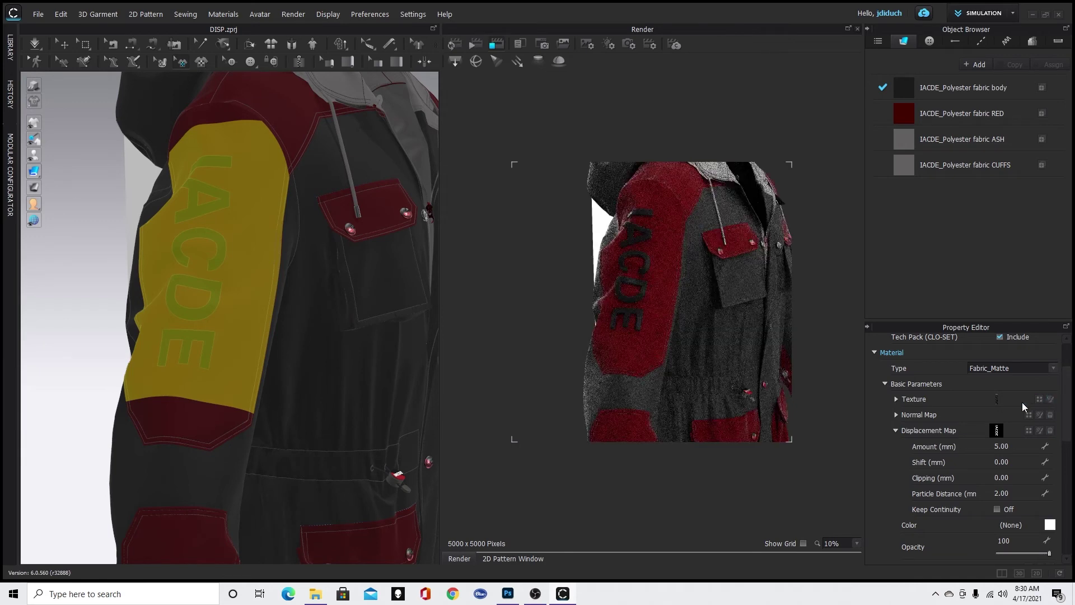
pyautogui.click(1051, 430)
pyautogui.click(530, 559)
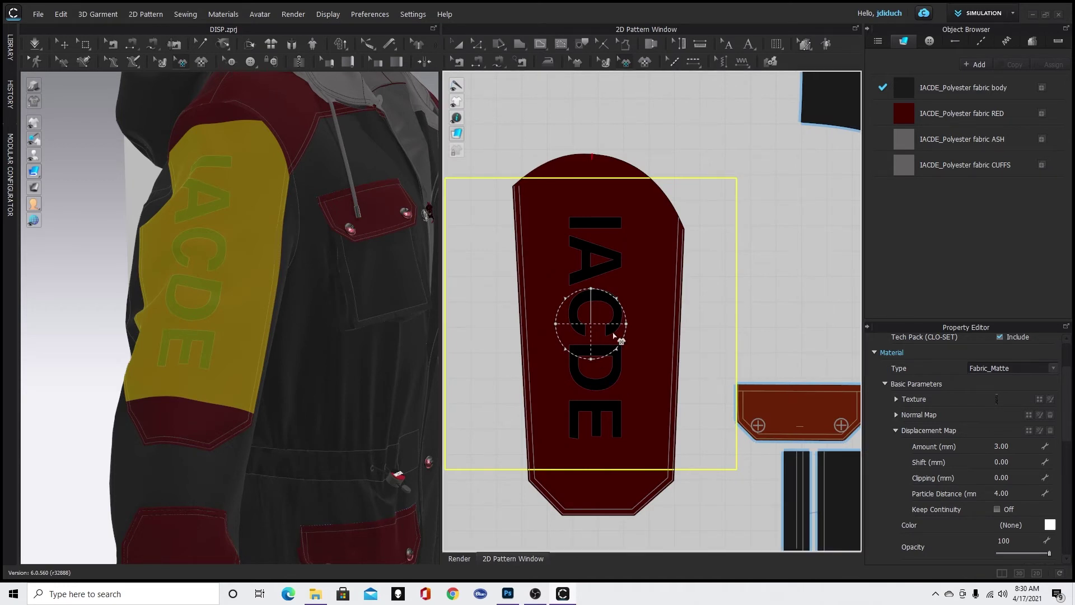
# Delete the IACDE graphic from the red sleeve pattern
pyautogui.press('Escape')
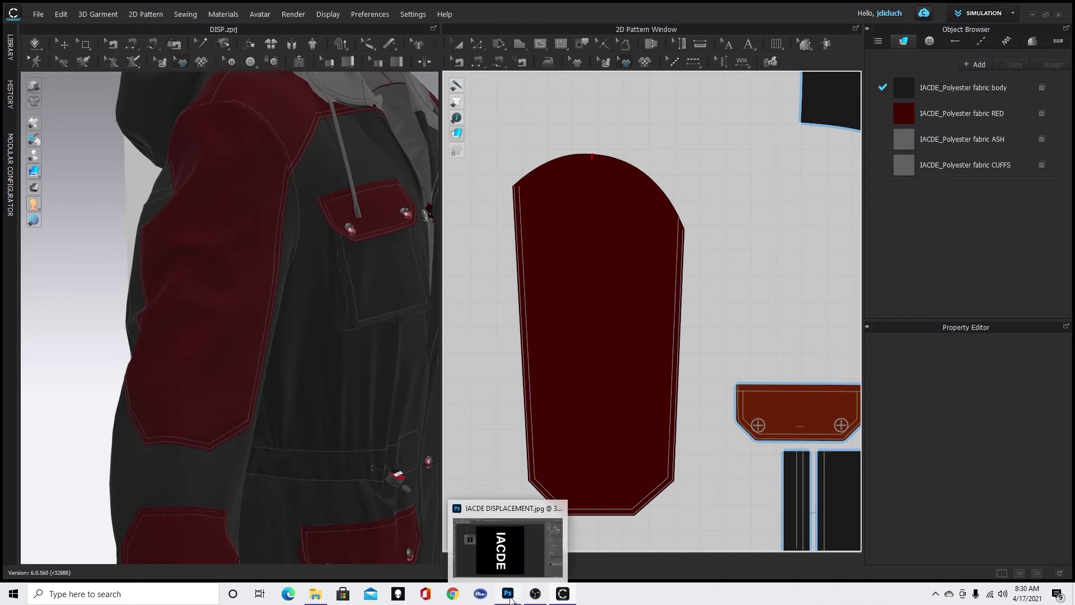
# Apply a Gaussian blur of about 7.6 px to IACDE DISPLACEMENT in Photoshop and save it
pyautogui.click(508, 595)
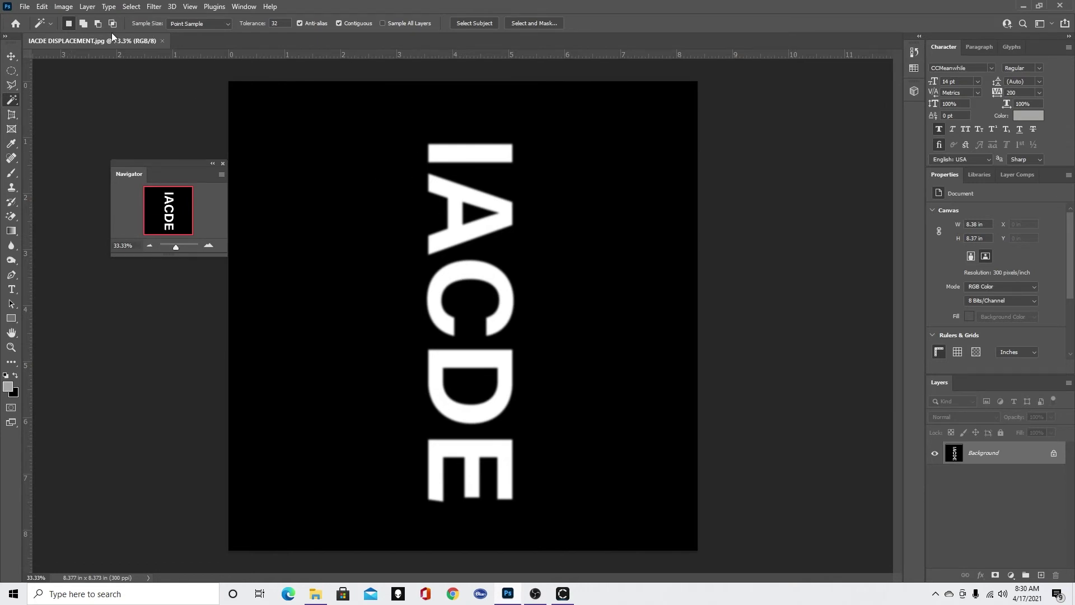
pyautogui.click(154, 7)
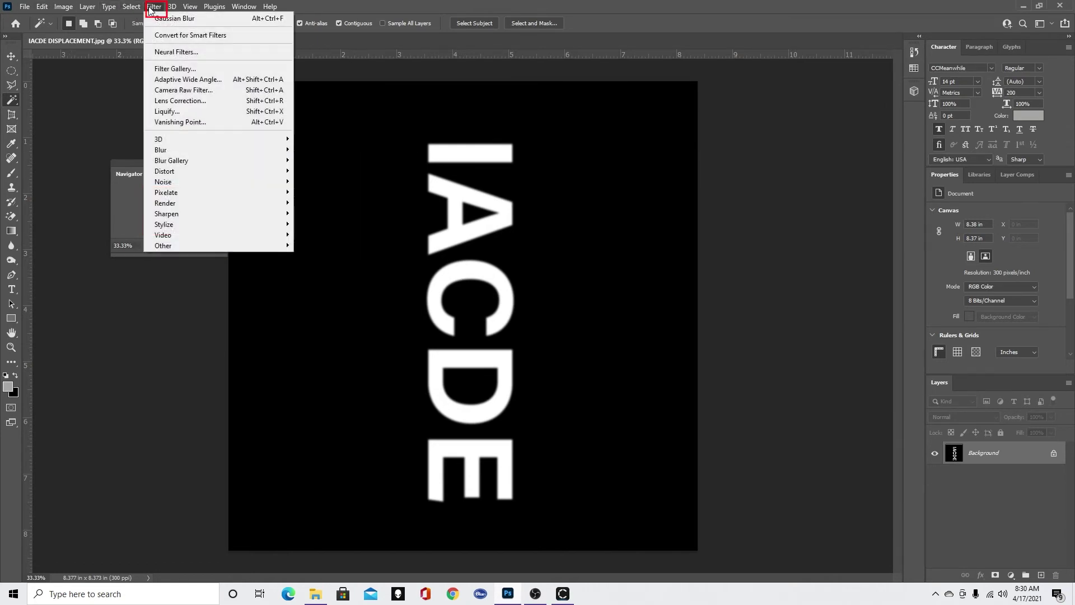
pyautogui.moveTo(222, 156)
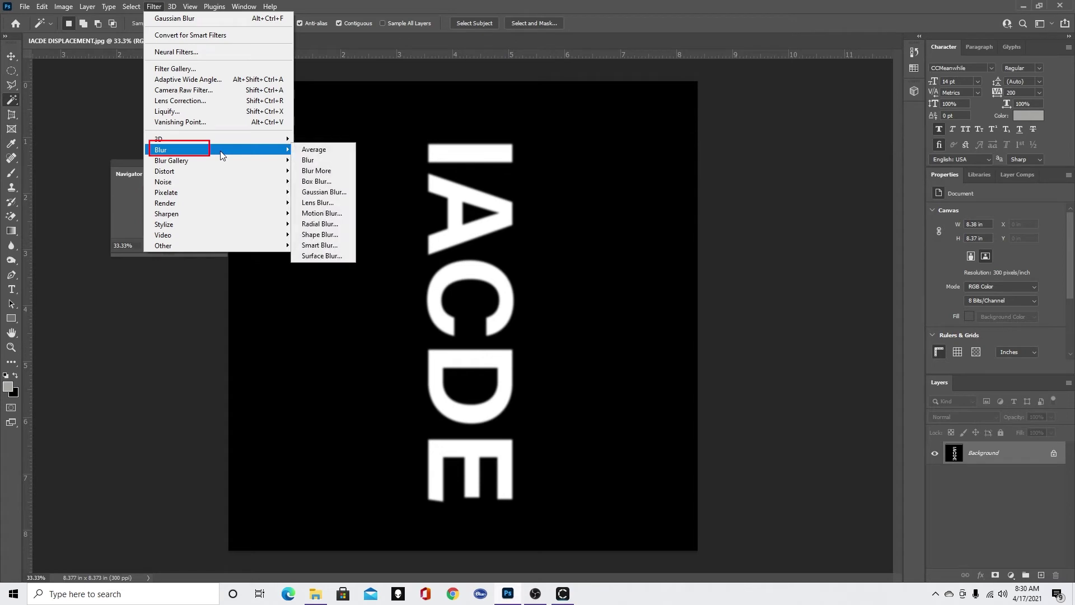
pyautogui.click(325, 192)
pyautogui.moveTo(639, 300); pyautogui.dragTo(647, 299)
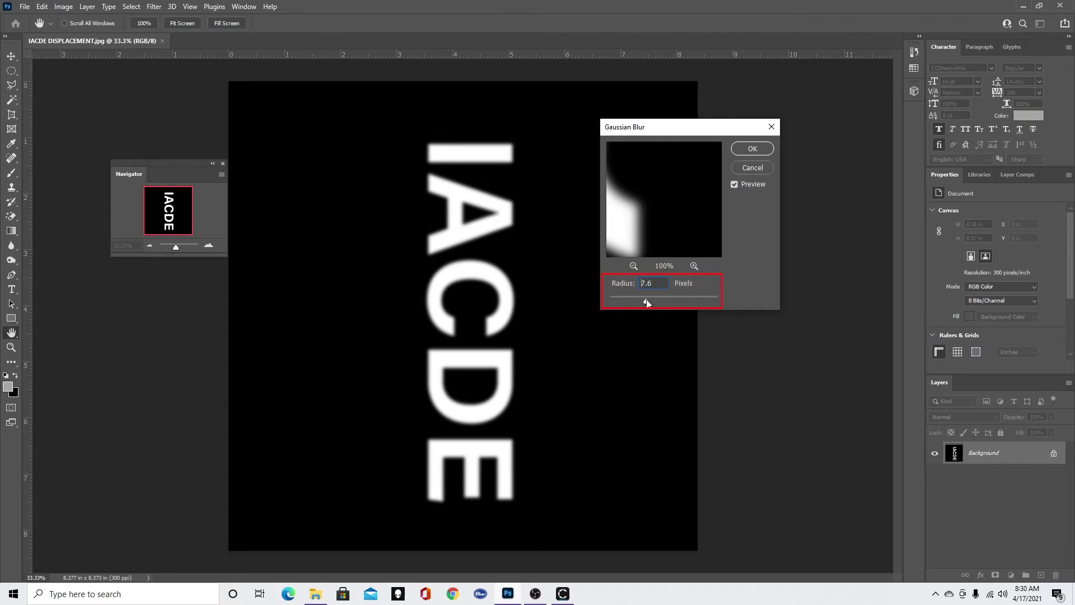
pyautogui.click(753, 148)
pyautogui.press('w')
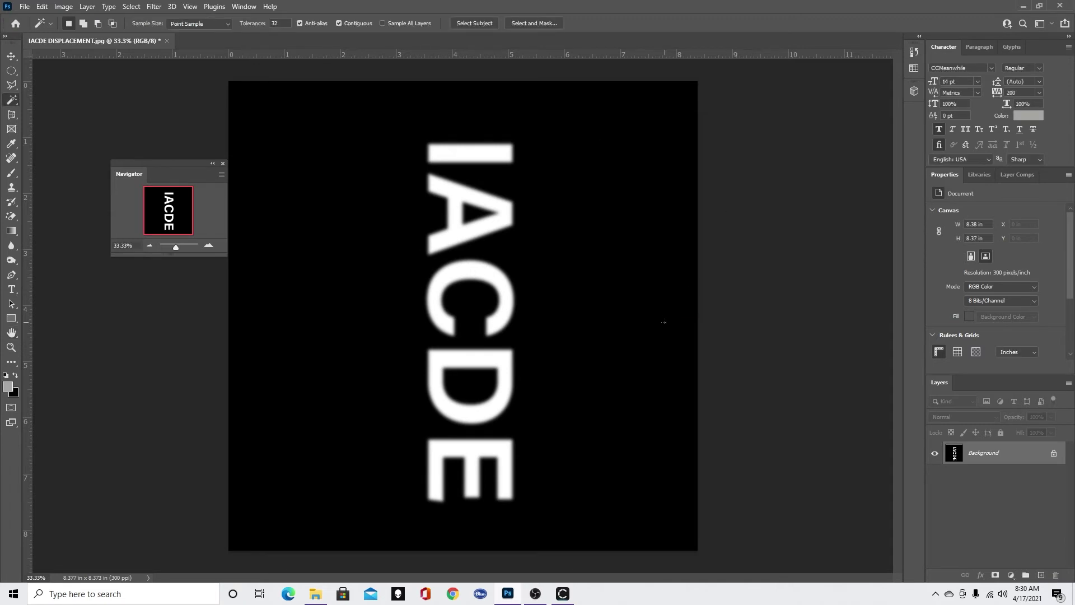
pyautogui.hotkey('ctrl', 's')
# Back in CLO 3D, place IACDE GRAPHIC.png on the sleeve pattern piece
pyautogui.click(563, 594)
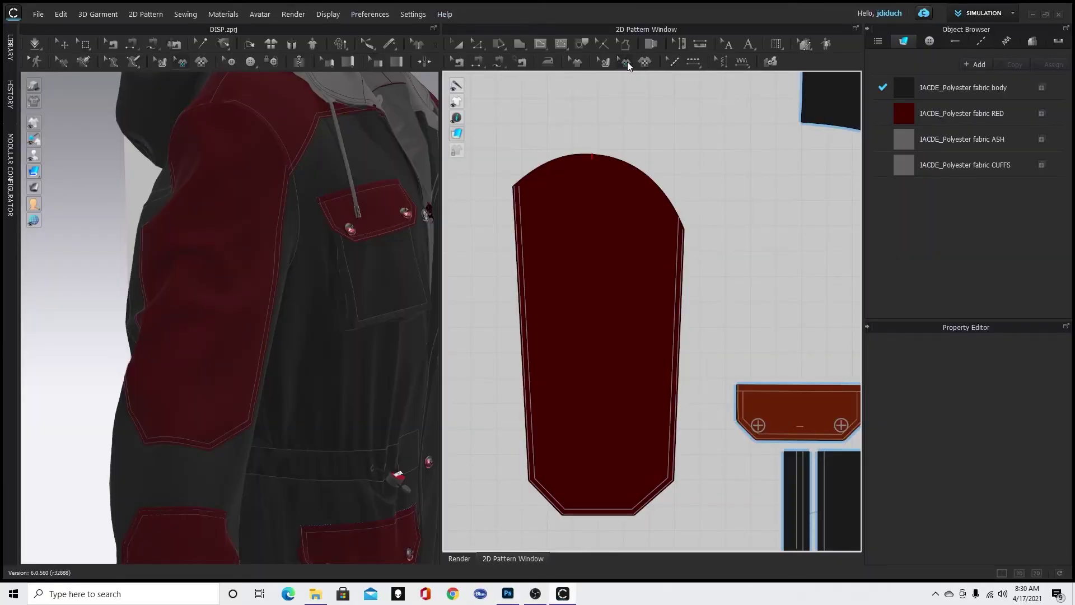
pyautogui.click(645, 62)
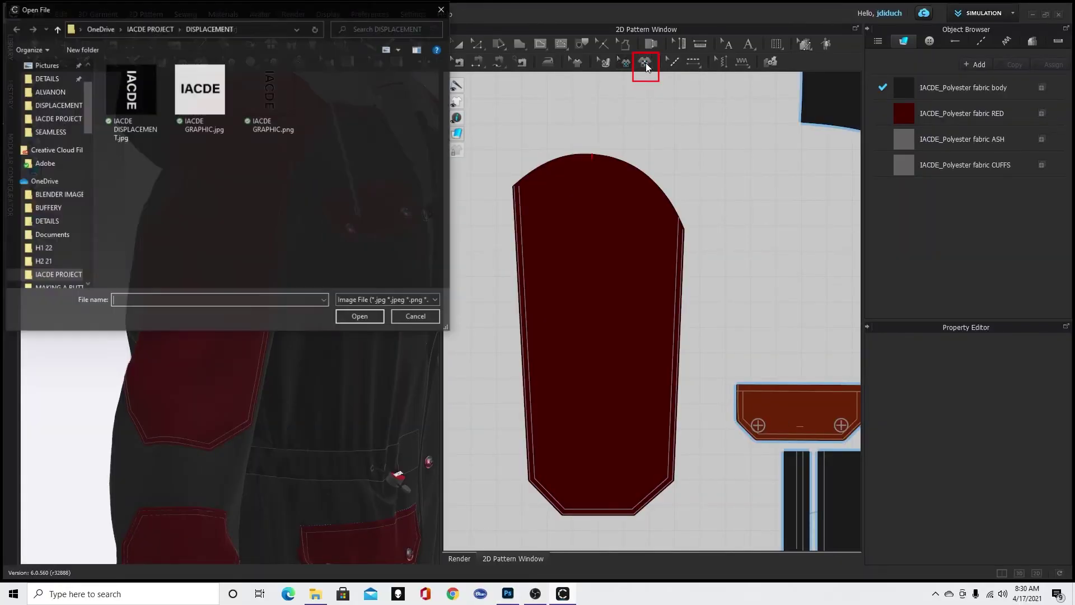
pyautogui.click(273, 94)
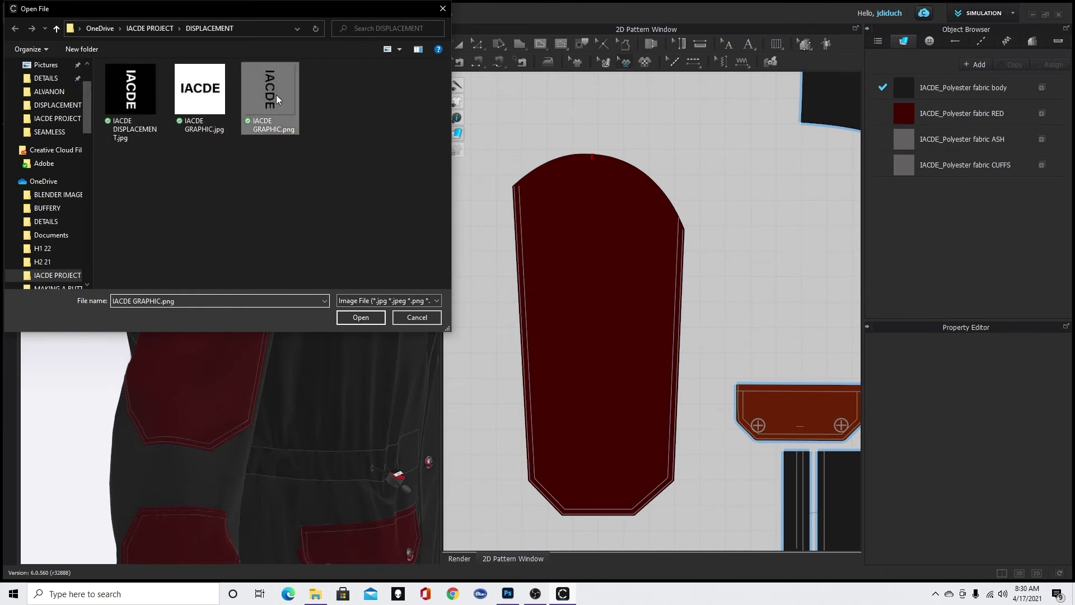
pyautogui.click(361, 318)
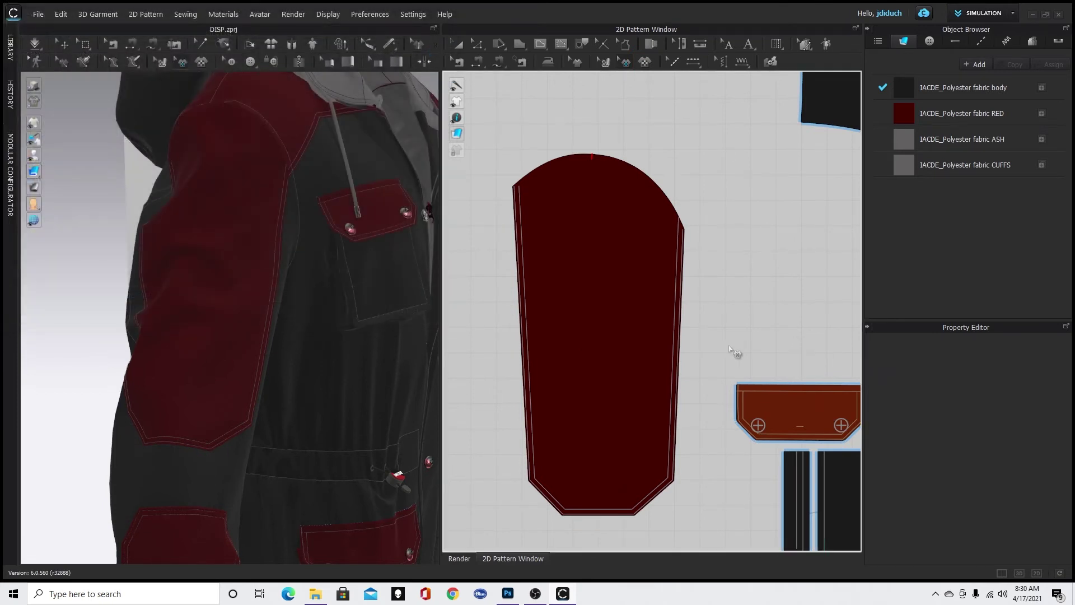
pyautogui.click(597, 324)
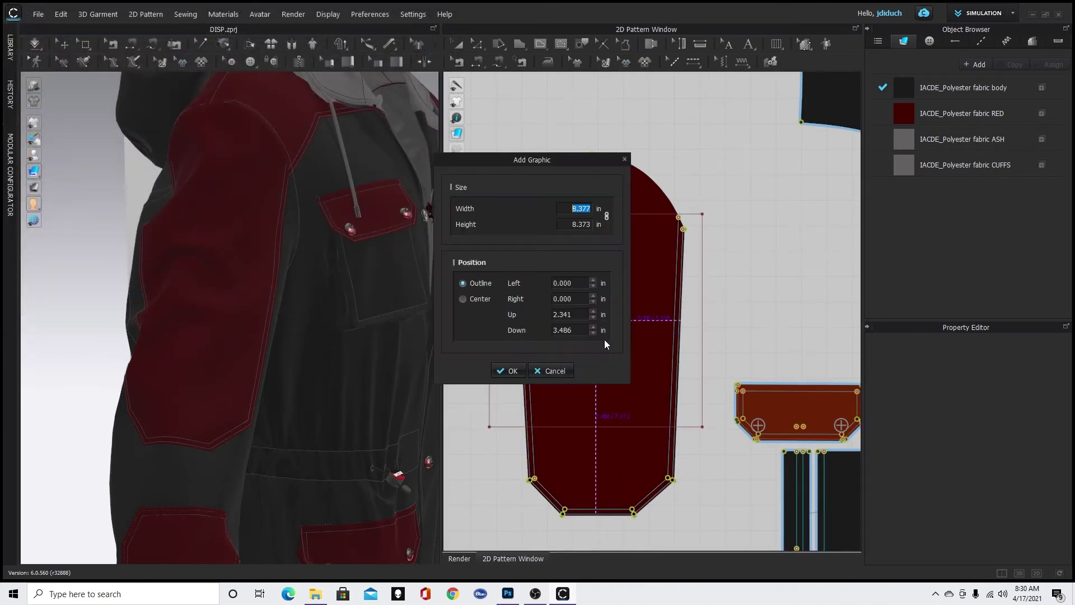
pyautogui.click(508, 364)
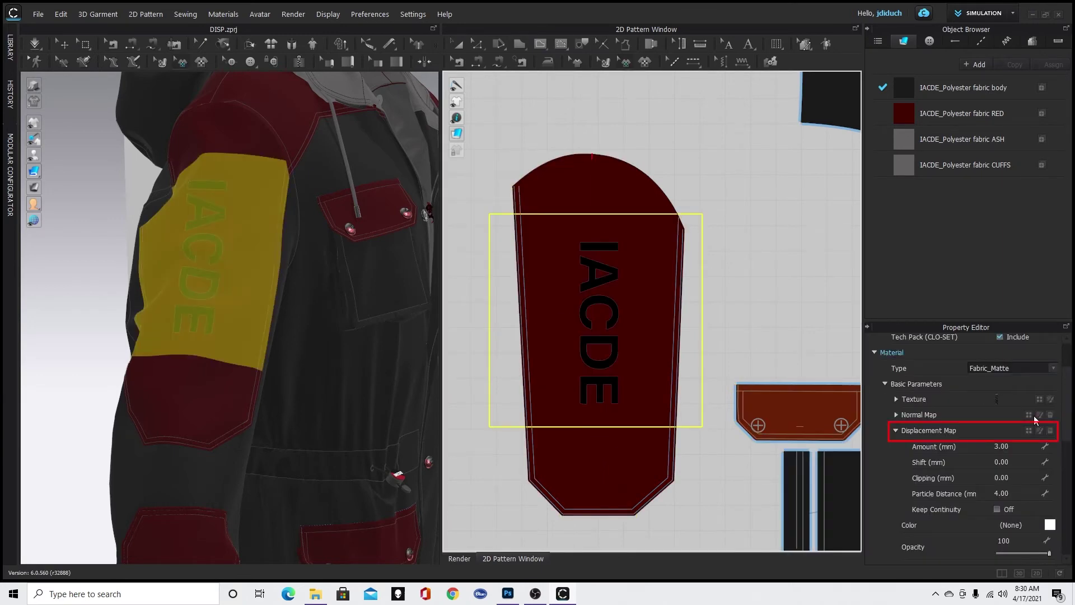
# Load IACDE DISPLACEMENT.jpg as the displacement map with amount 5 mm and particle distance 2.5
pyautogui.click(1031, 431)
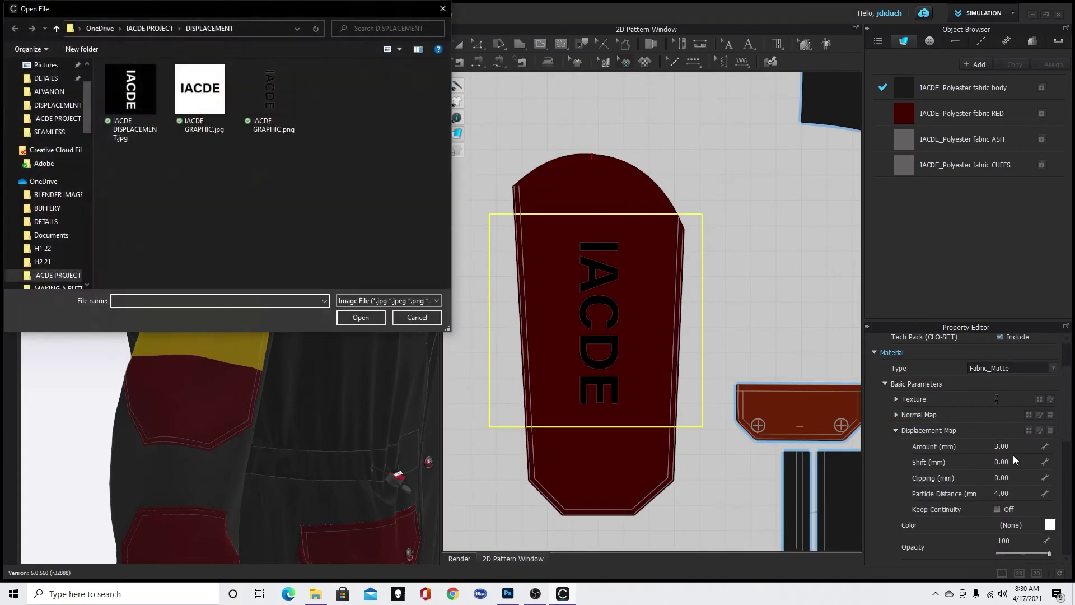
pyautogui.click(131, 93)
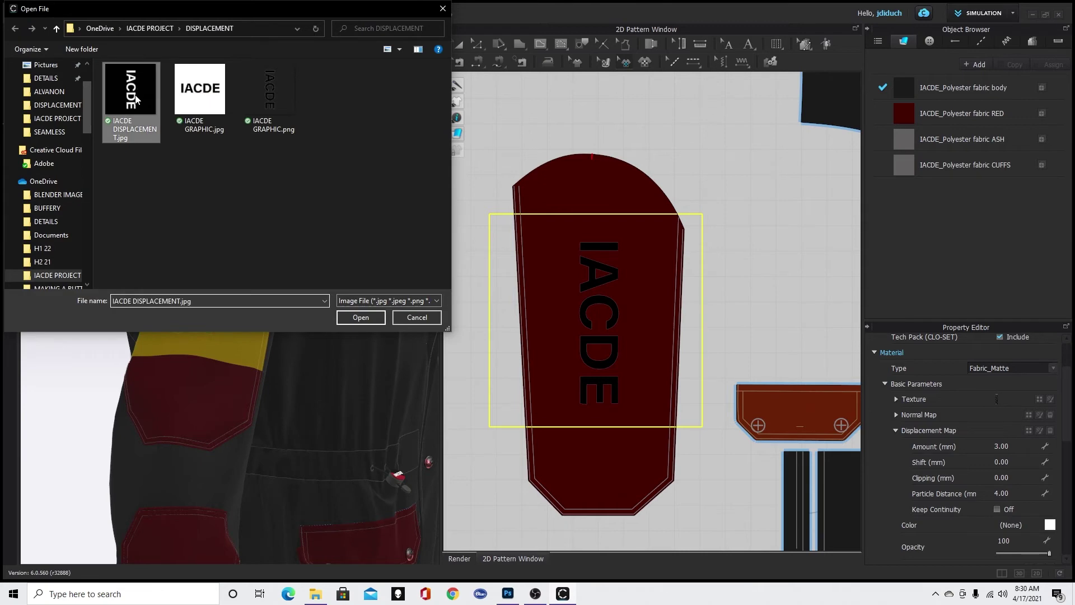
pyautogui.click(361, 318)
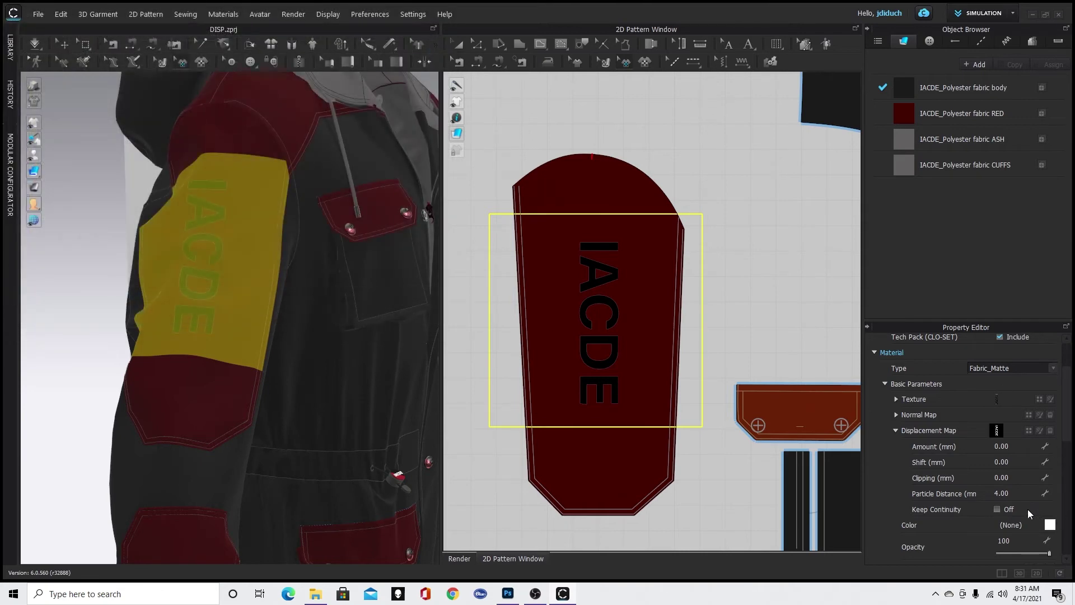
pyautogui.click(1032, 446)
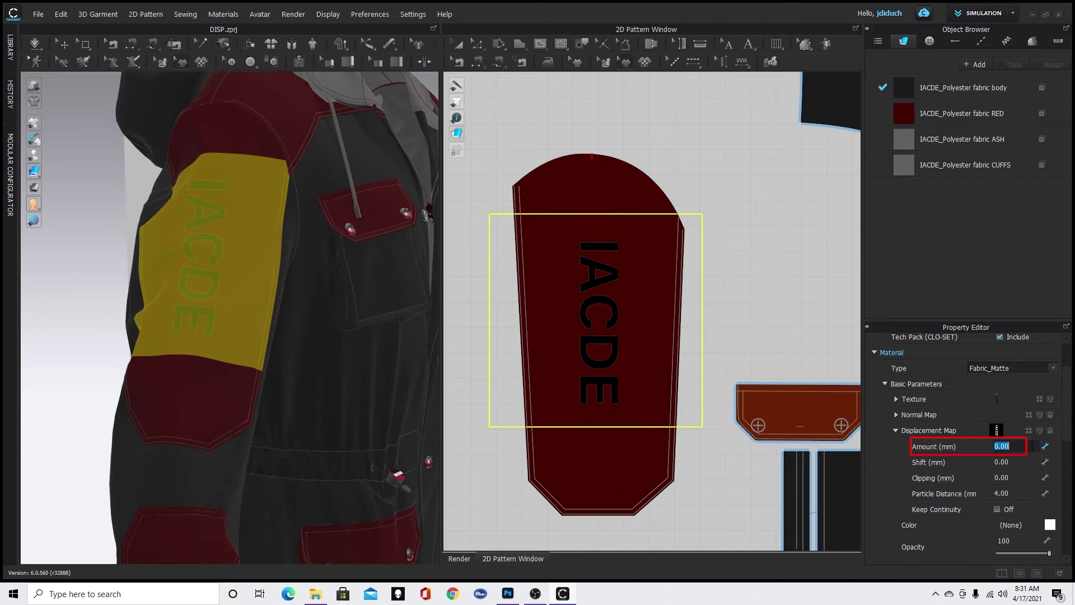
pyautogui.write('5')
pyautogui.press('Return')
pyautogui.click(1029, 492)
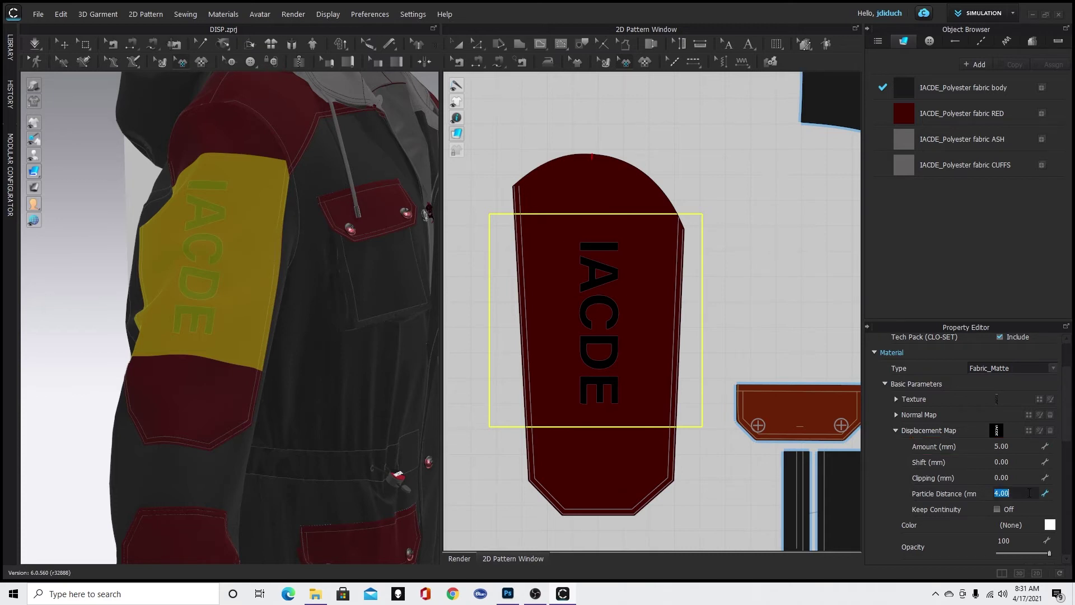
pyautogui.write('2.5')
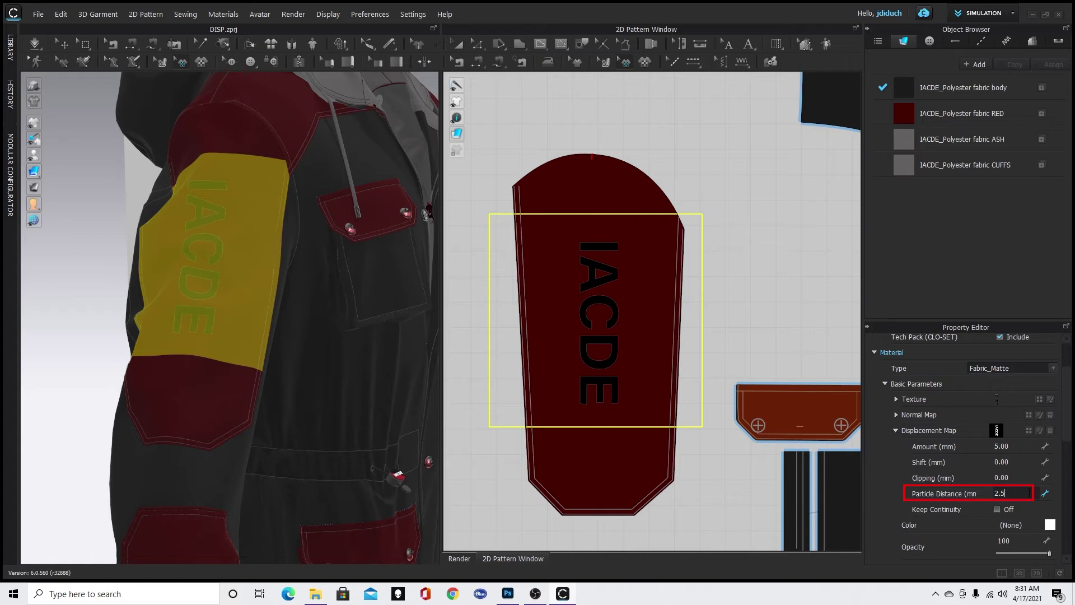
pyautogui.press('Return')
# Render the garment and zoom in on the embossed sleeve
pyautogui.click(460, 559)
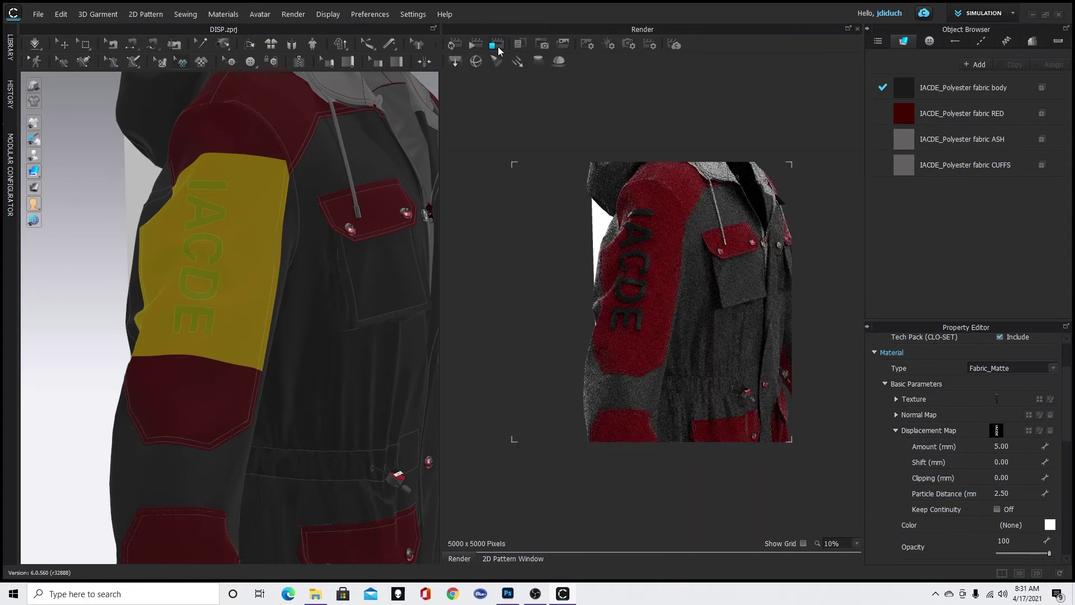
pyautogui.click(455, 45)
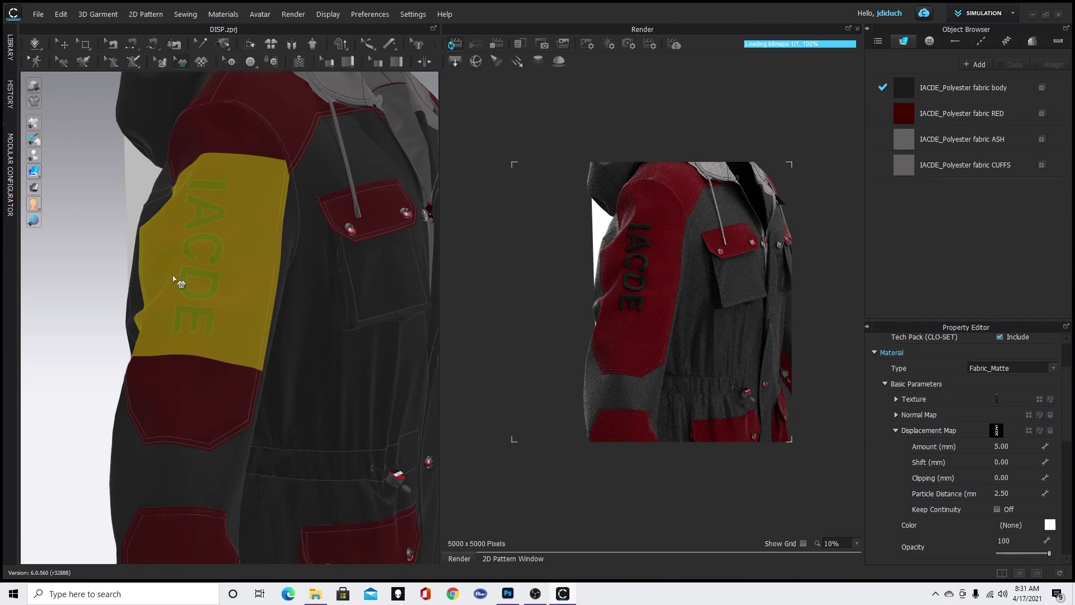
pyautogui.scroll(3, 204, 273)
pyautogui.scroll(2, 204, 272)
pyautogui.scroll(3, 217, 288)
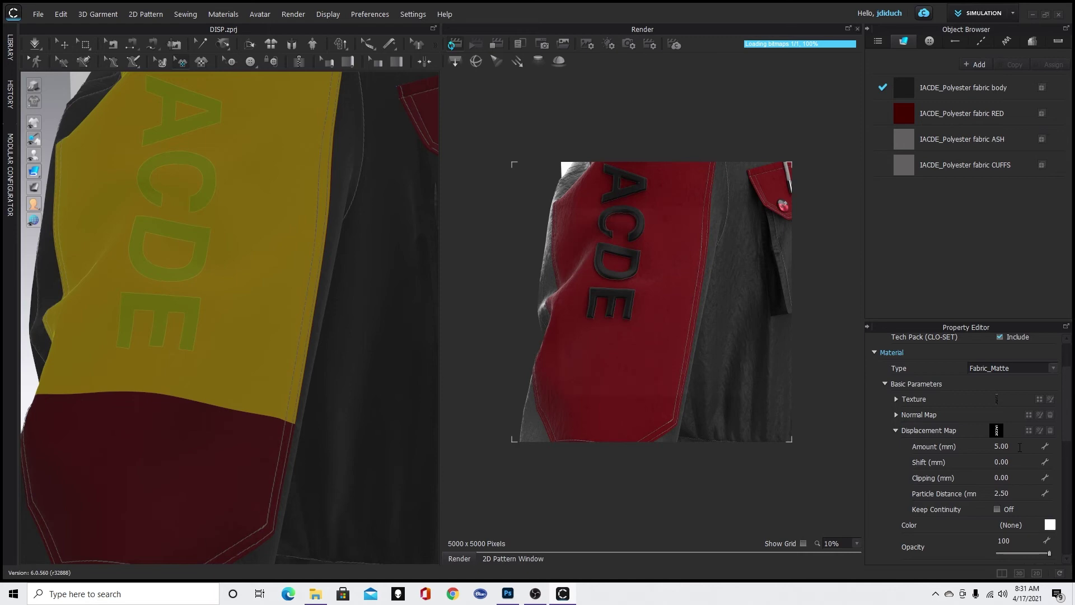
# Try displacement amounts of 15 mm and 5 mm, then settle on 3.5 mm
pyautogui.click(1019, 446)
pyautogui.write('15')
pyautogui.press('Return')
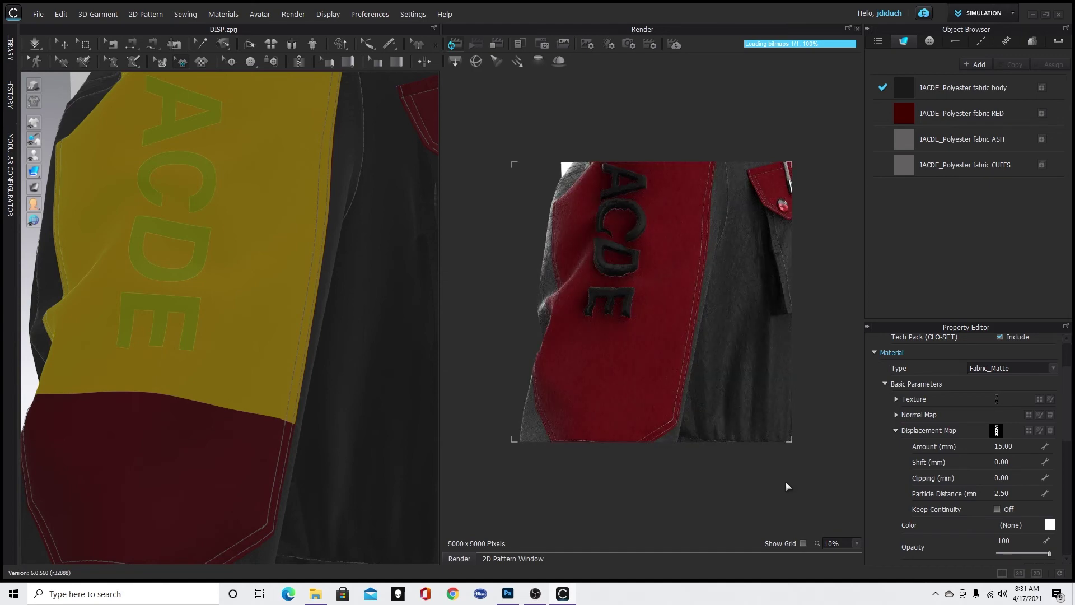
pyautogui.click(1030, 449)
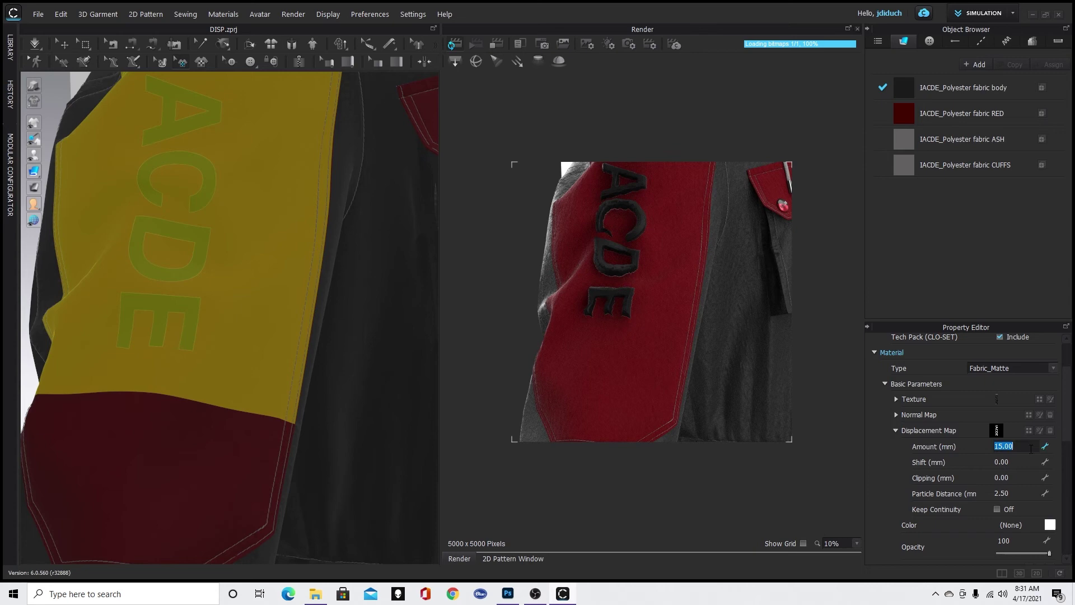
pyautogui.write('5')
pyautogui.press('Return')
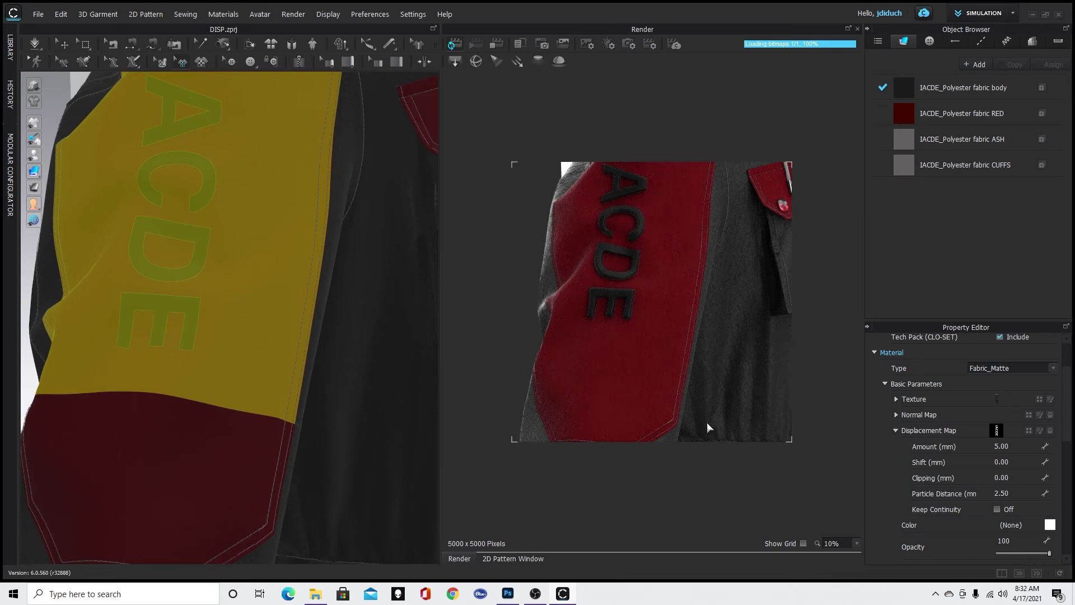
pyautogui.scroll(-2, 711, 429)
pyautogui.scroll(-2, 710, 428)
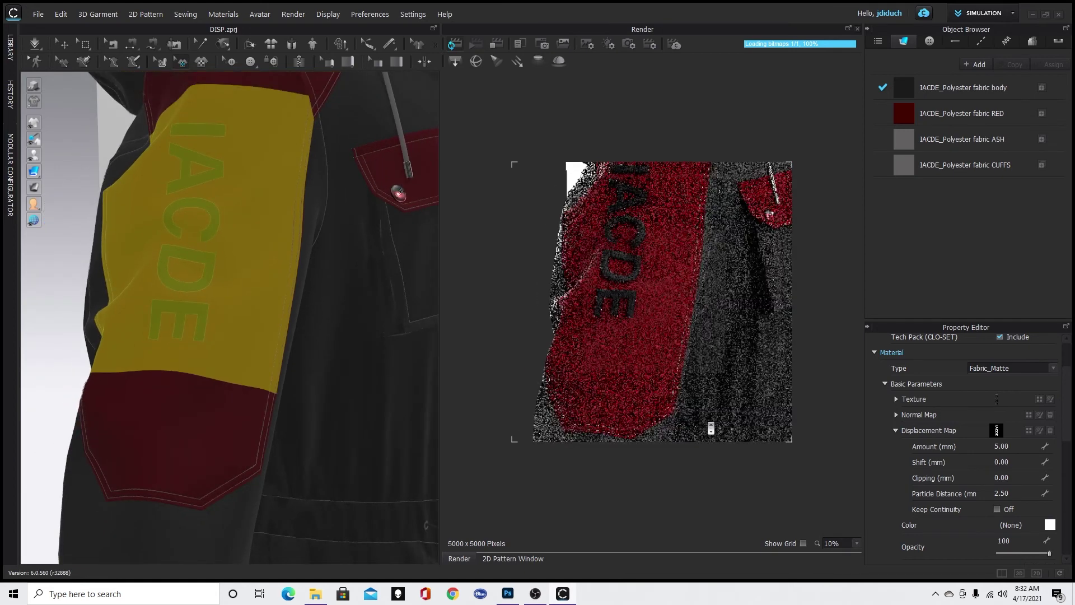
pyautogui.doubleClick(1026, 445)
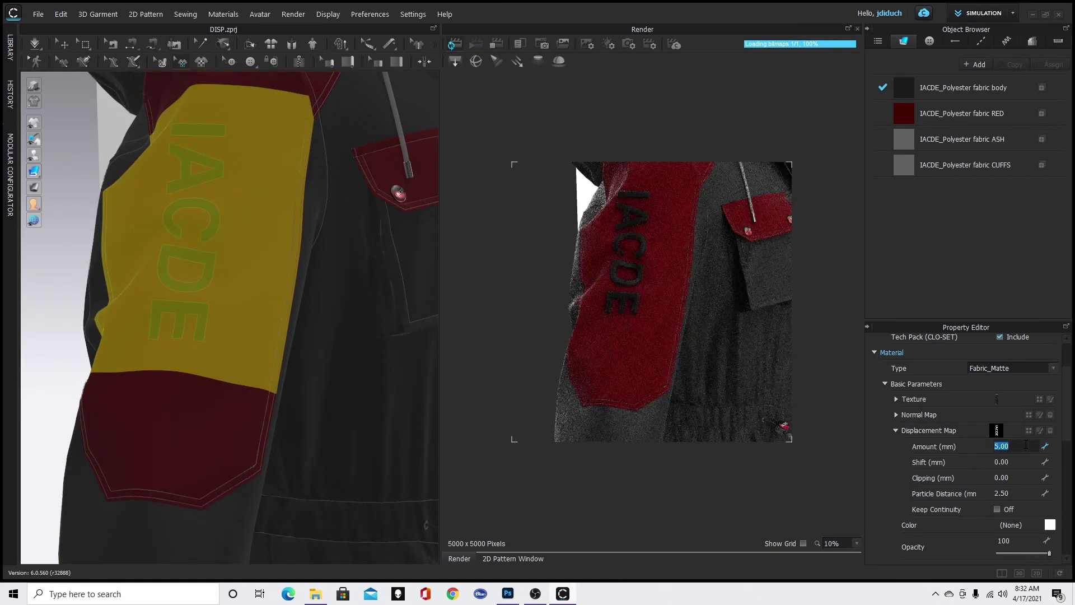
pyautogui.write('3.5')
pyautogui.press('Return')
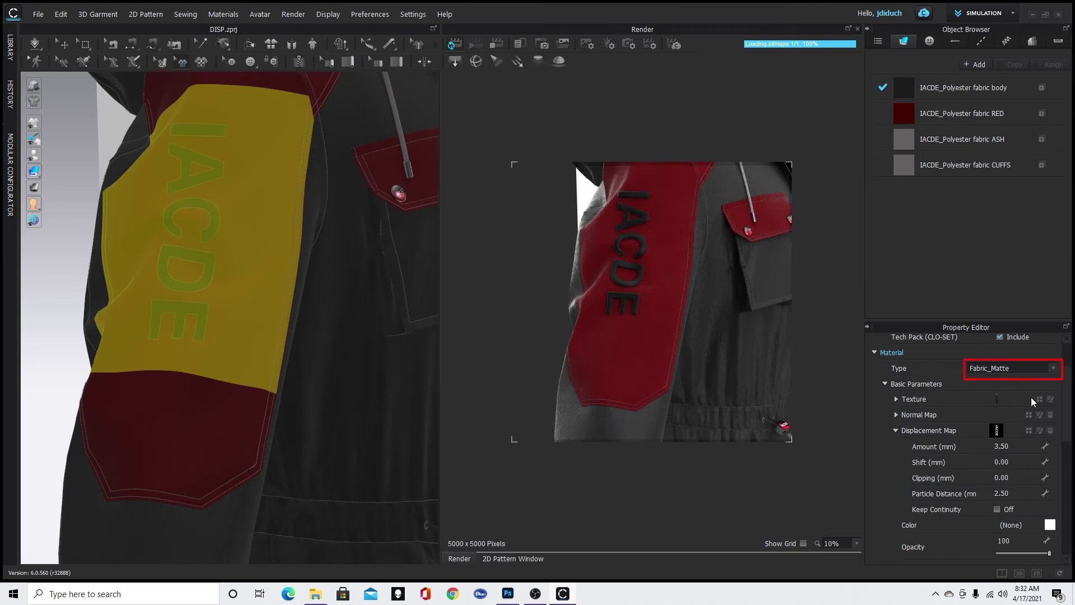
# Make the sleeve fabric Plastic with roughness 43 and reflection intensity 44, rotating the render view
pyautogui.click(1054, 368)
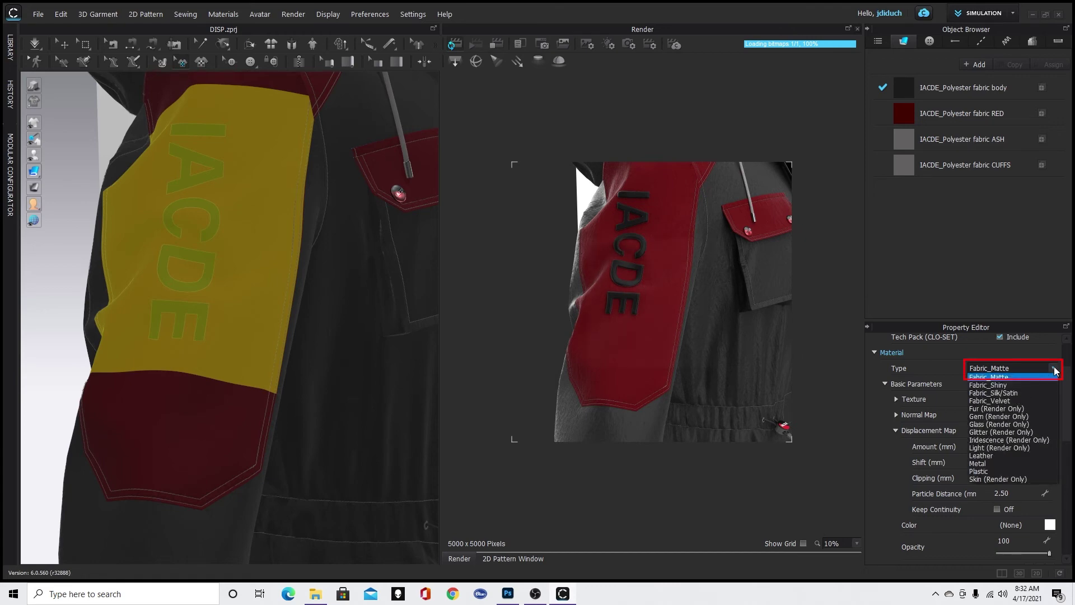
pyautogui.click(1004, 469)
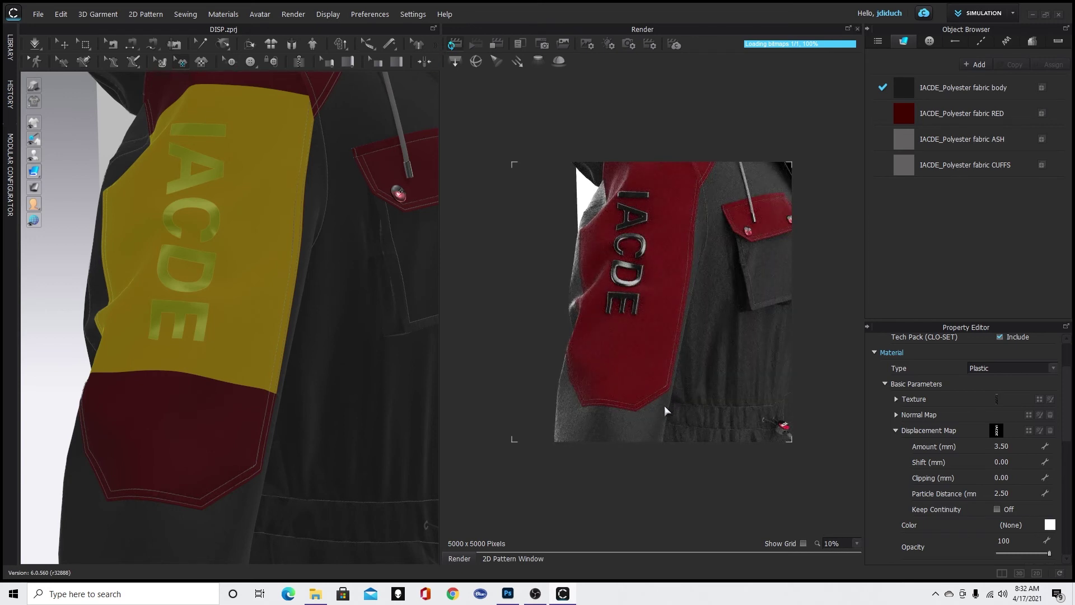
pyautogui.scroll(-5, 976, 456)
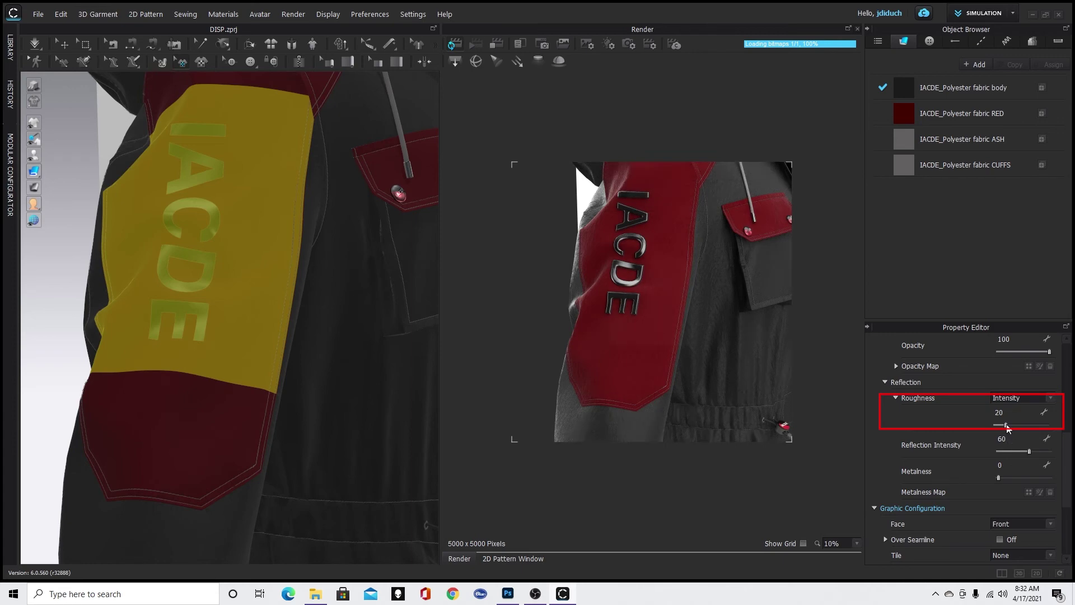
pyautogui.moveTo(1007, 428); pyautogui.dragTo(1023, 430)
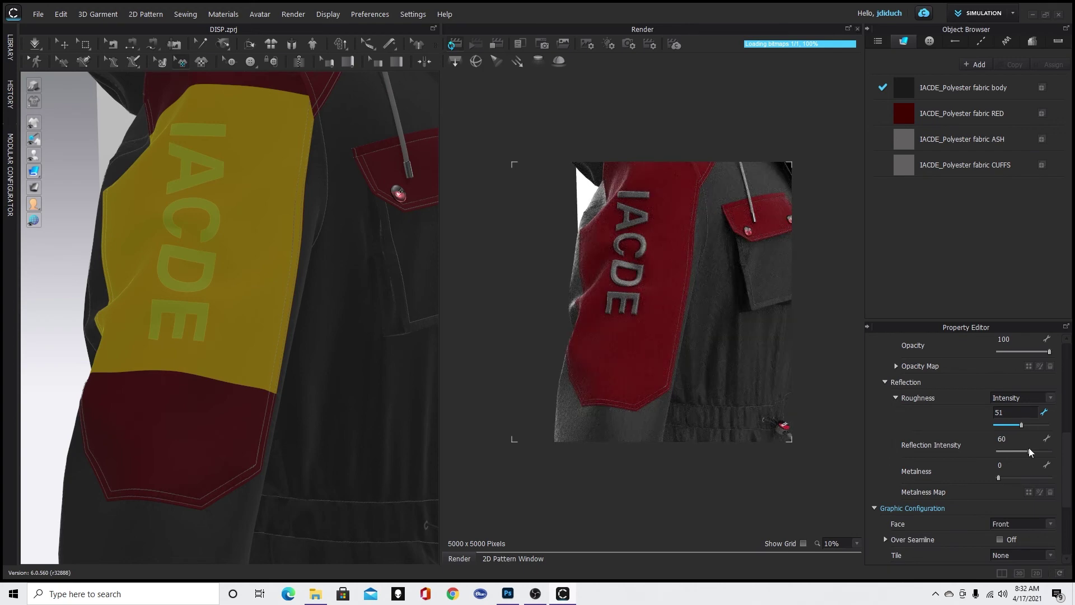
pyautogui.click(1029, 451)
pyautogui.moveTo(1022, 450); pyautogui.dragTo(1020, 451)
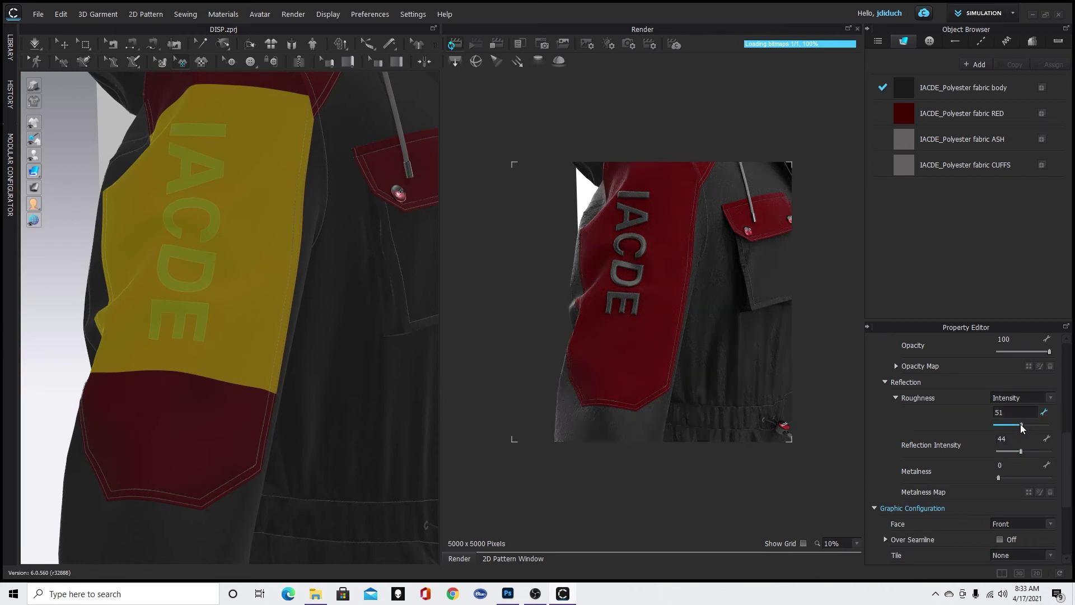
pyautogui.moveTo(1020, 425); pyautogui.dragTo(1018, 426)
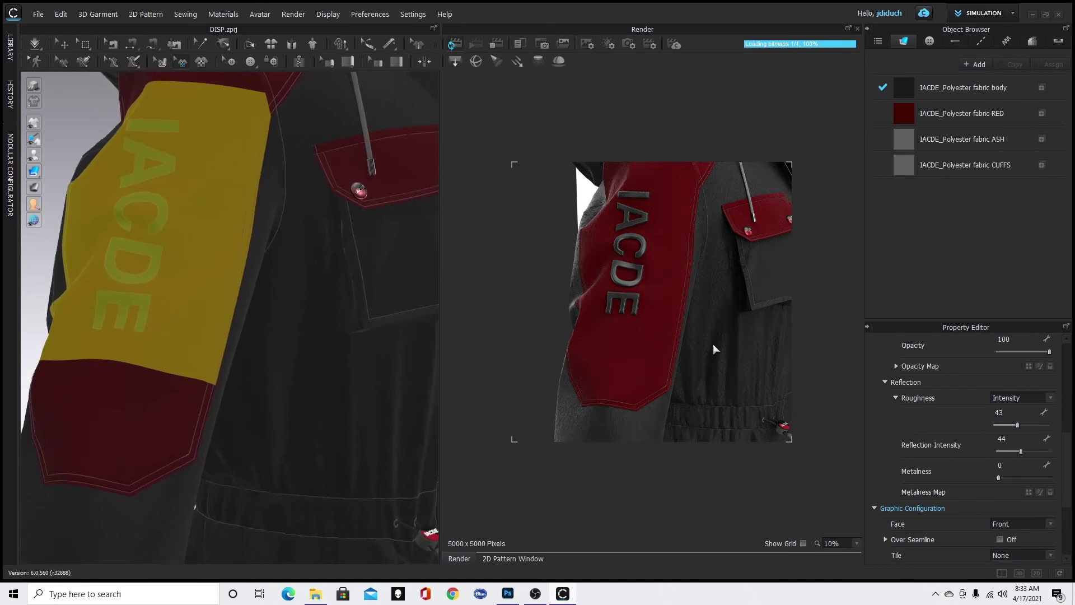
pyautogui.moveTo(713, 344); pyautogui.dragTo(745, 360, button='right')
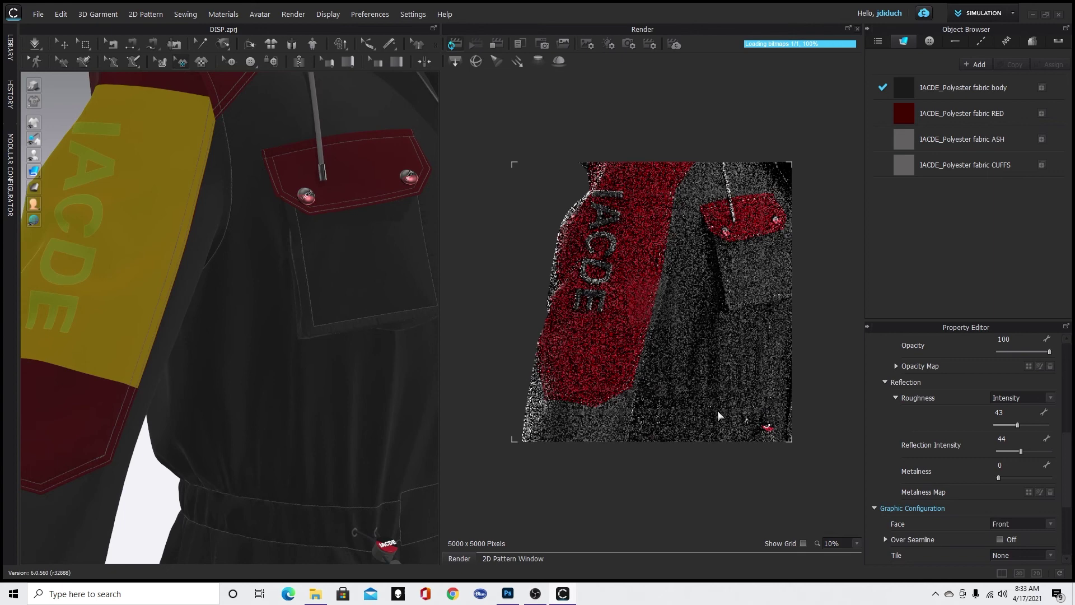
pyautogui.moveTo(717, 411); pyautogui.dragTo(757, 385, button='right')
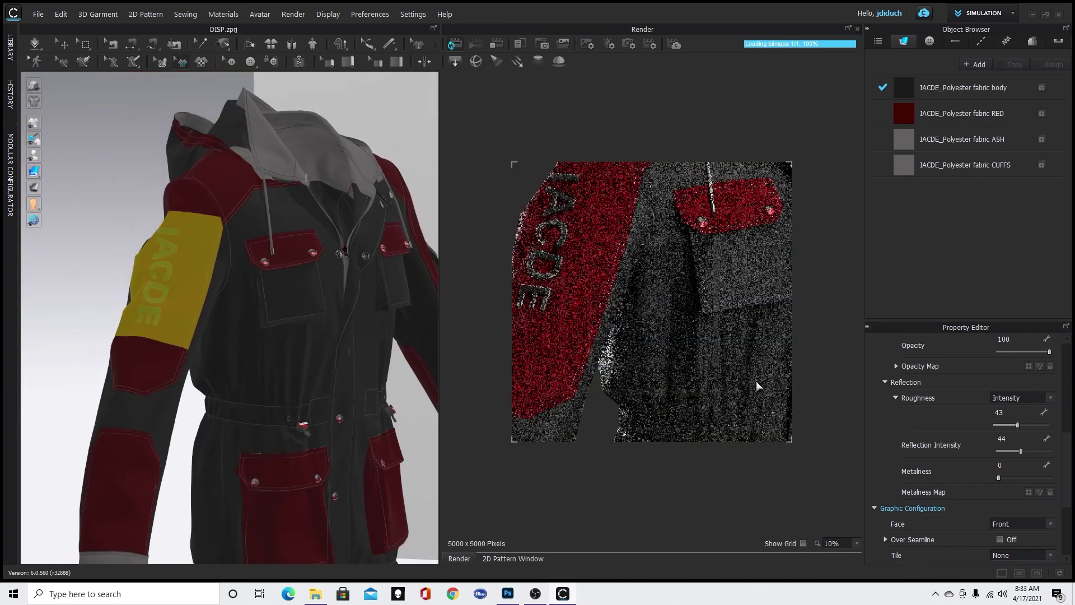
# Move the rectangle light closer beside the jacket
pyautogui.scroll(-3, 757, 386)
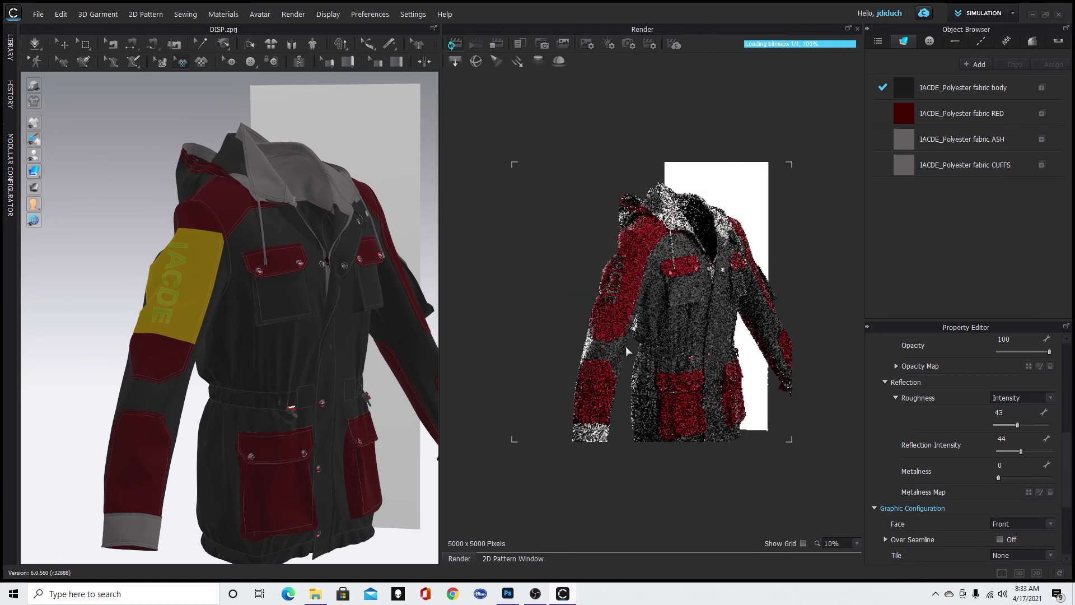
pyautogui.scroll(-5, 76, 302)
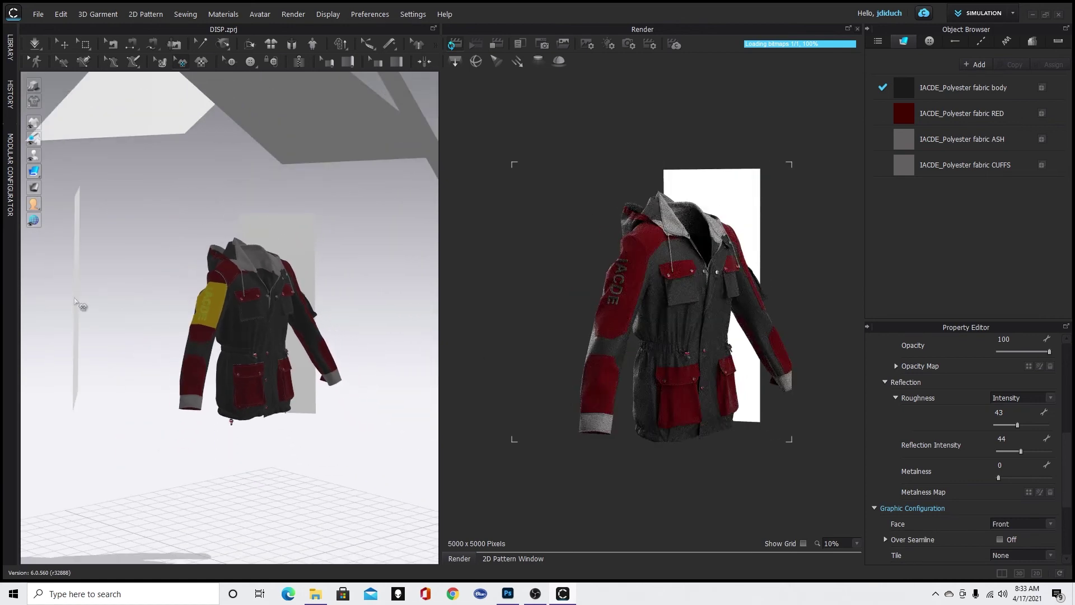
pyautogui.click(65, 44)
pyautogui.click(77, 296)
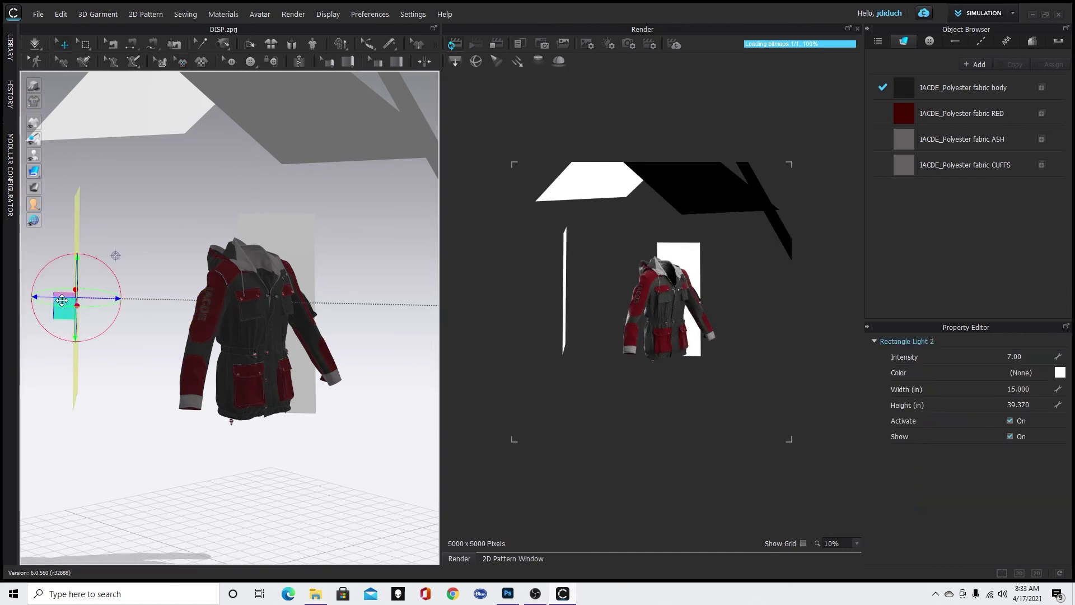
pyautogui.moveTo(61, 301); pyautogui.dragTo(116, 305)
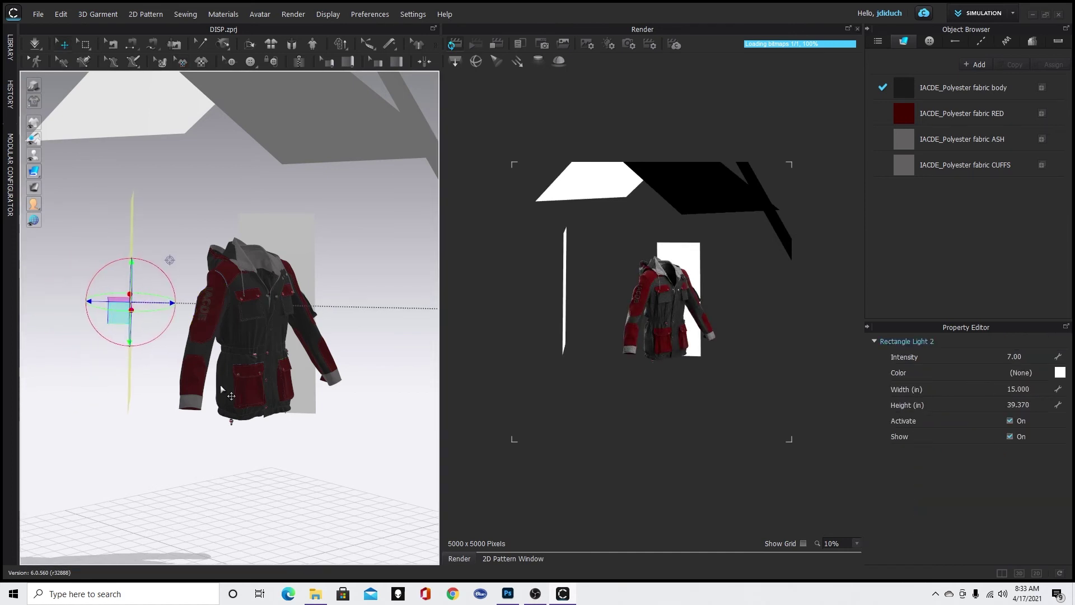
pyautogui.moveTo(221, 389); pyautogui.dragTo(240, 413, button='right')
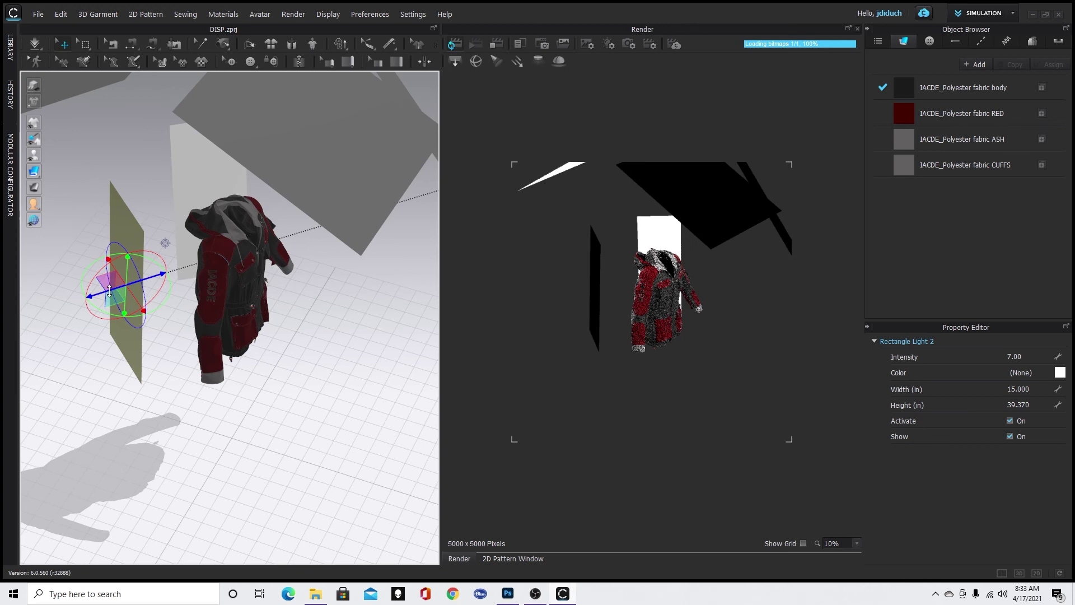
pyautogui.moveTo(109, 290)
pyautogui.mouseDown()
pyautogui.moveTo(131, 320)
pyautogui.moveTo(109, 296)
pyautogui.mouseUp()
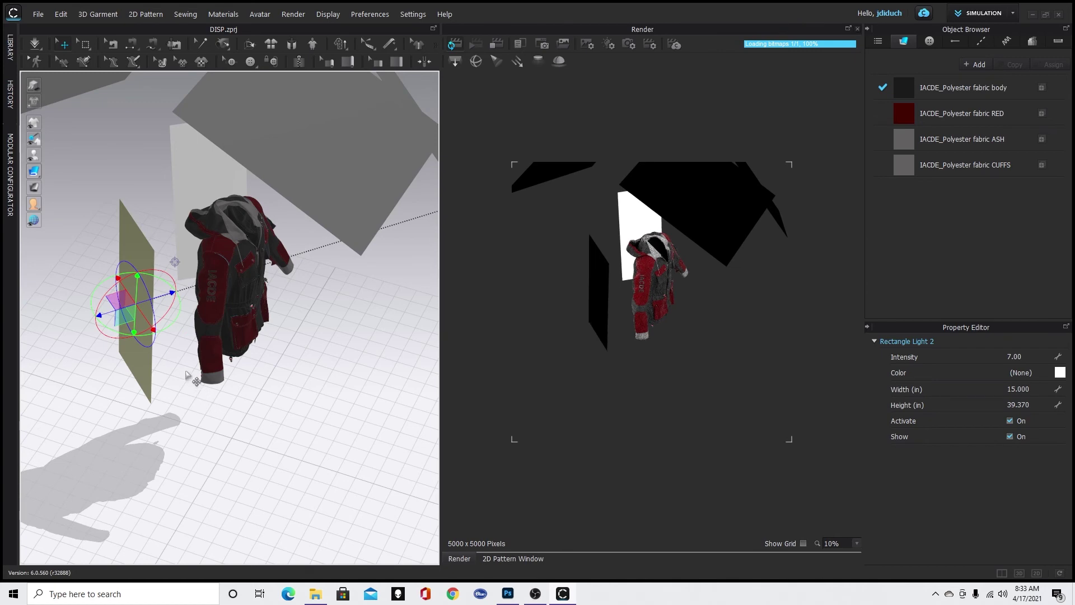
# Reset to front view, then zoom and orbit to a close side view of the IACDE sleeve
pyautogui.press('2')
pyautogui.scroll(3, 160, 248)
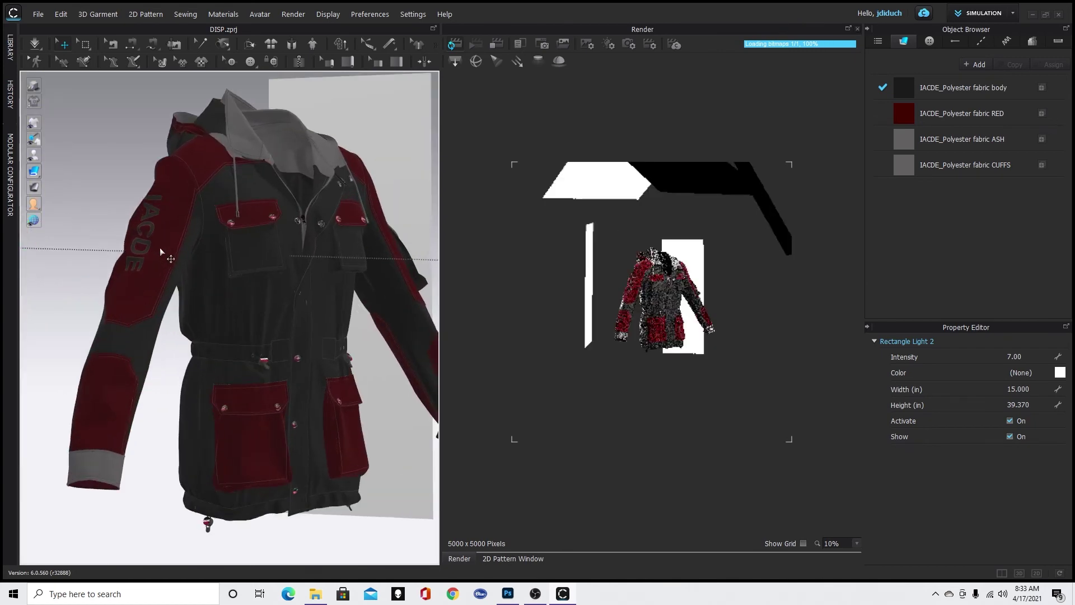
pyautogui.scroll(2, 159, 247)
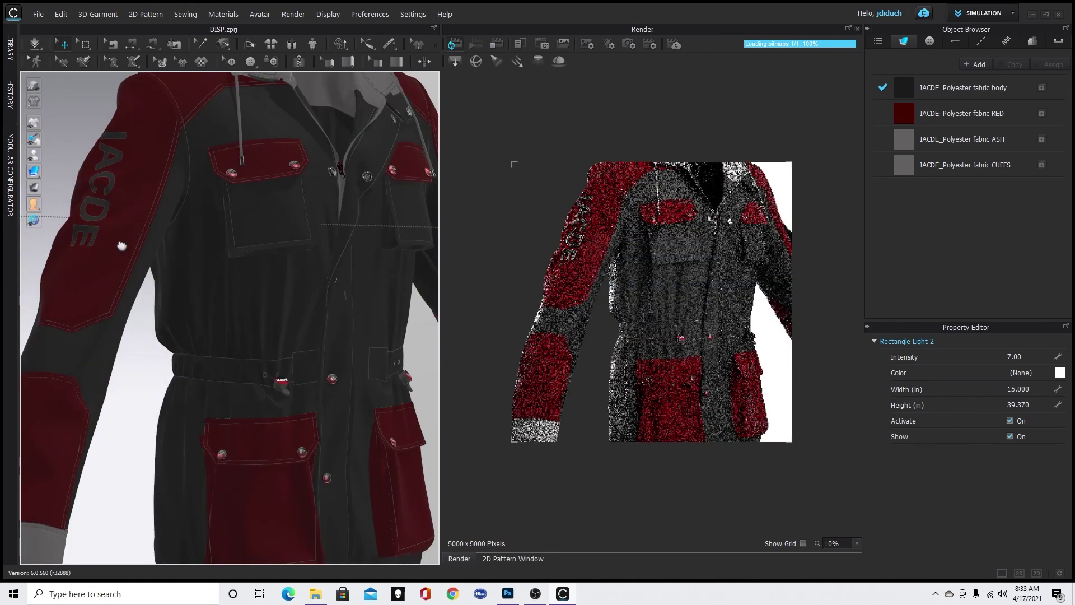
pyautogui.moveTo(121, 246); pyautogui.dragTo(180, 348, button='right')
pyautogui.scroll(2, 179, 348)
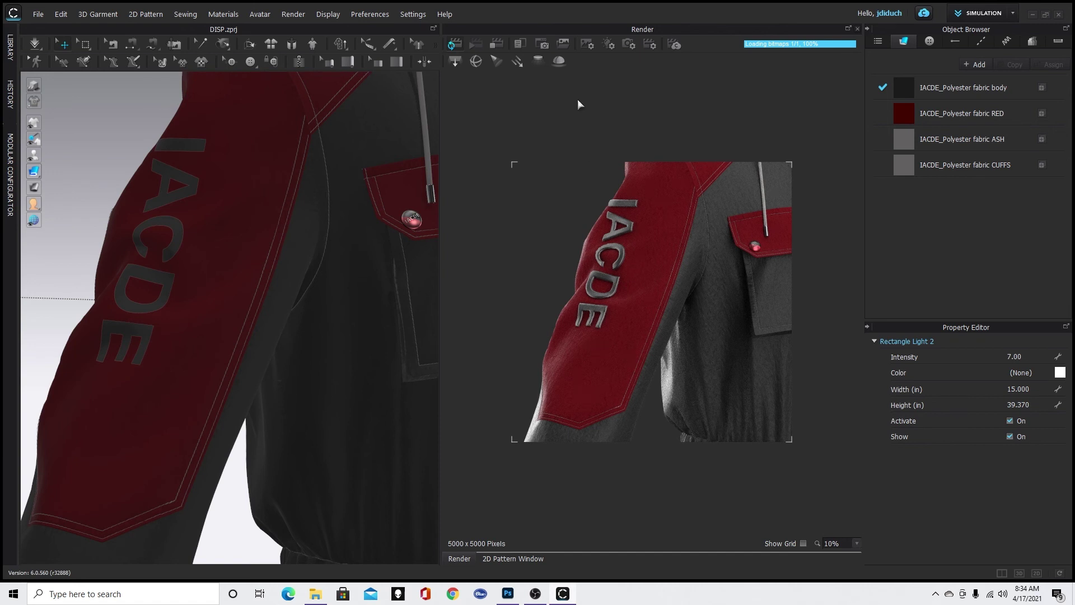
# Cut the IACDE lettering's displacement amount from 3.50 to 2.00 mm and re-render the sleeve
pyautogui.click(495, 559)
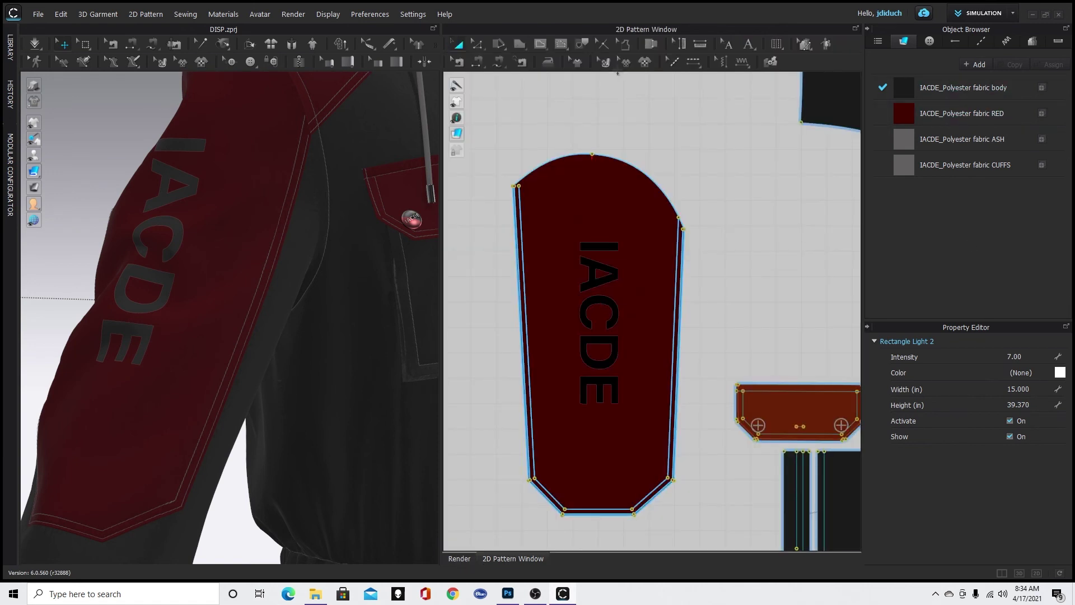
pyautogui.click(626, 62)
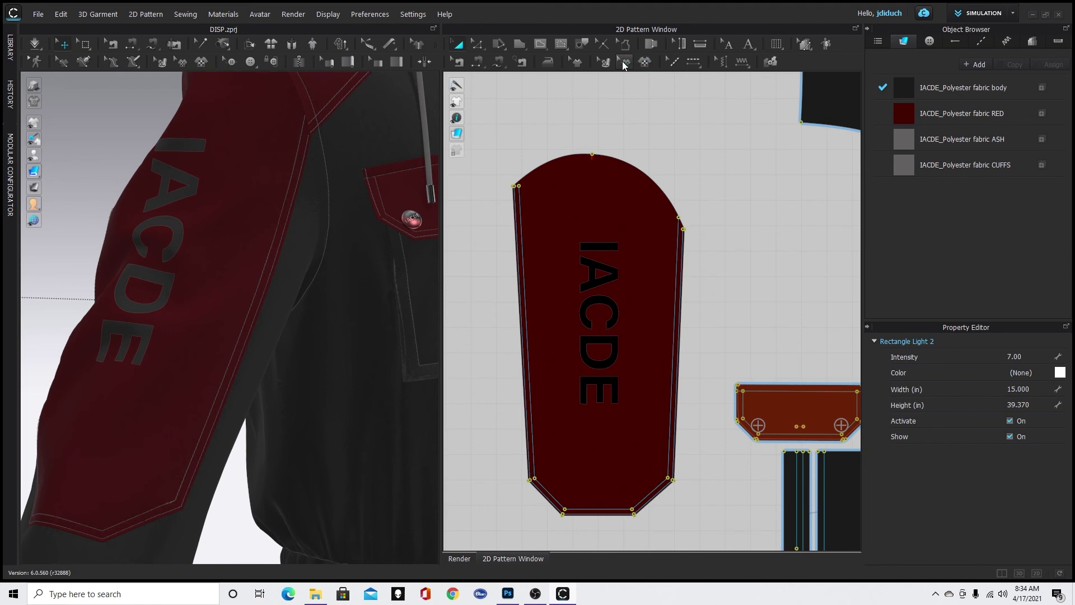
pyautogui.click(596, 321)
pyautogui.scroll(5, 974, 469)
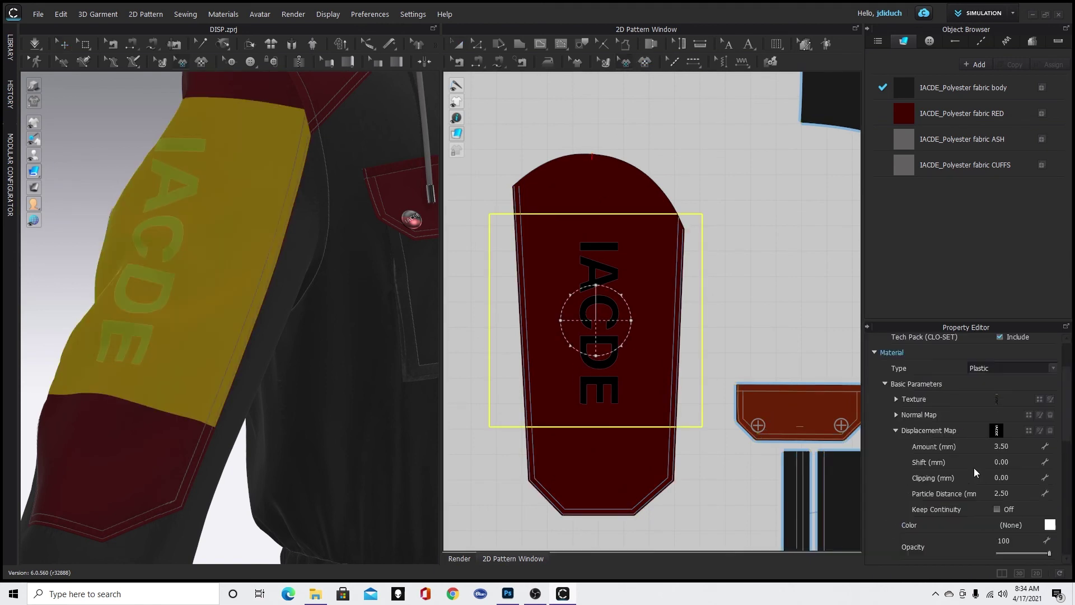
pyautogui.click(1030, 446)
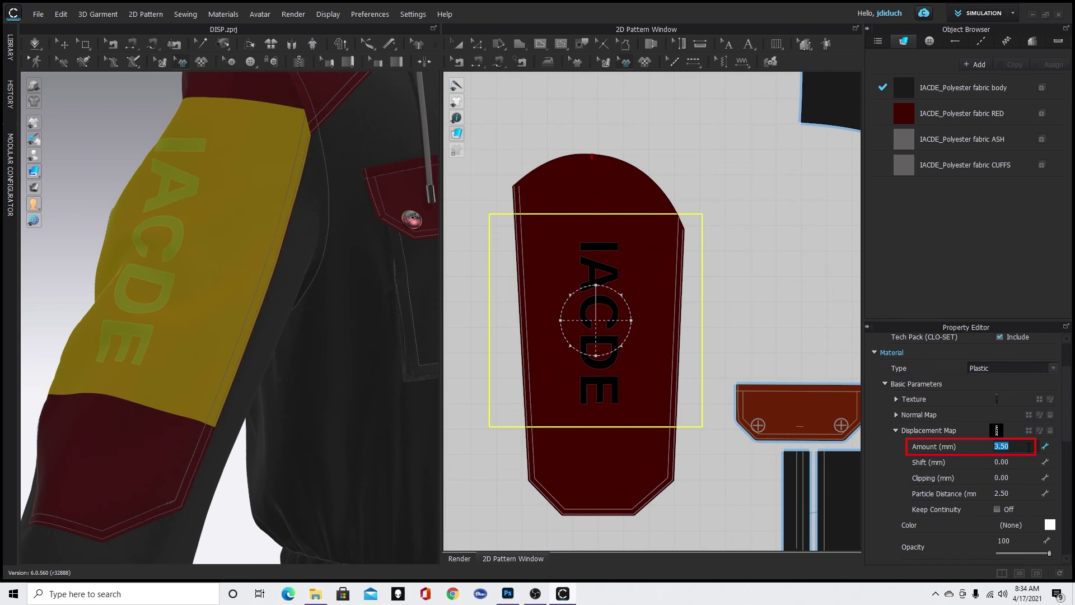
pyautogui.write('2')
pyautogui.press('Return')
pyautogui.click(459, 558)
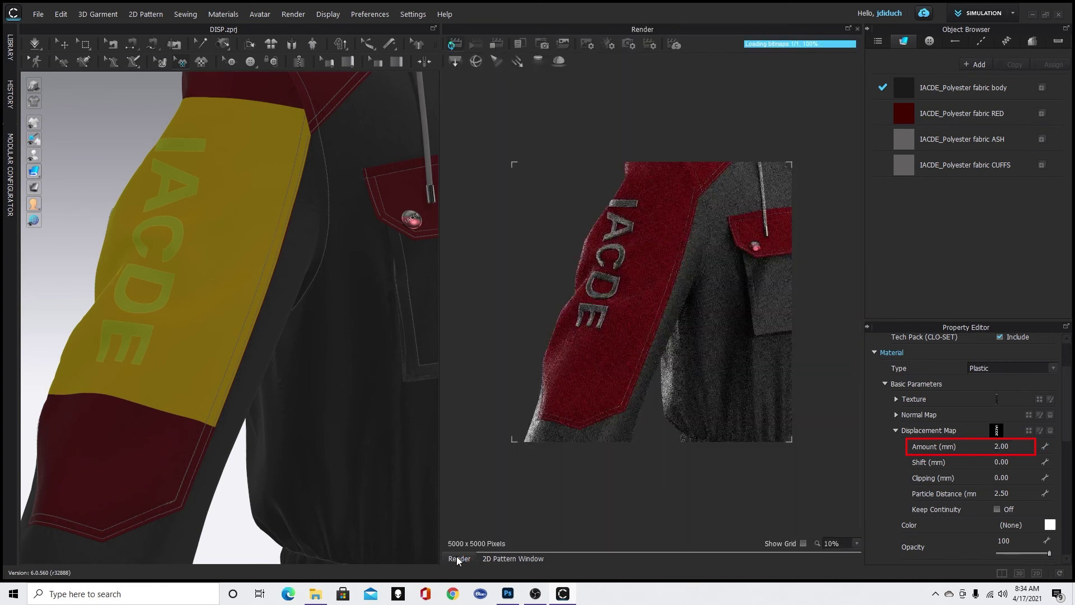
pyautogui.click(452, 46)
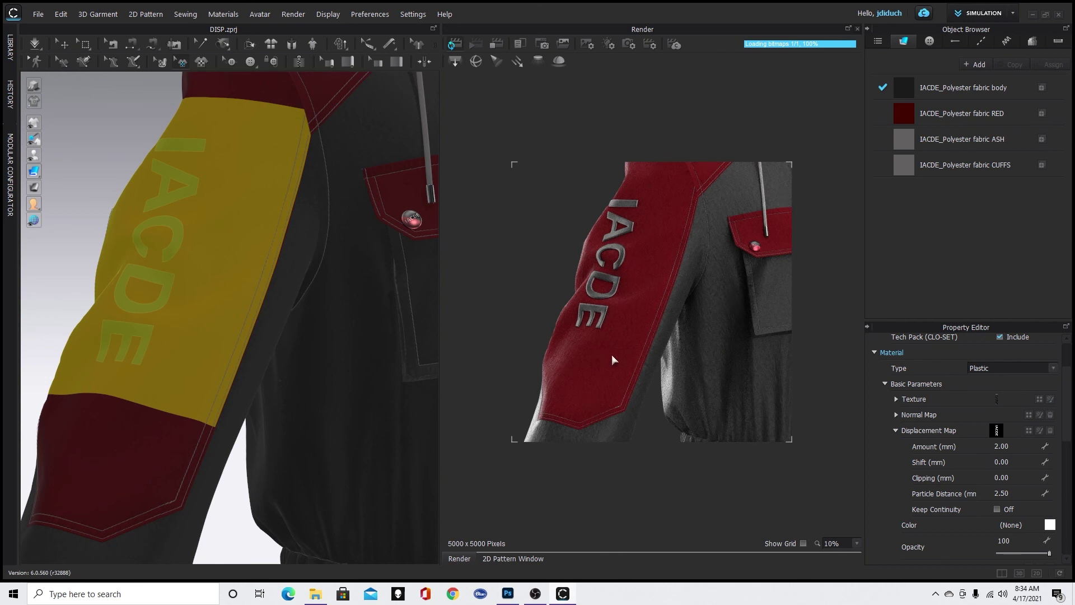
# Select Rectangle Light 2 and move it further right
pyautogui.scroll(-4, 309, 408)
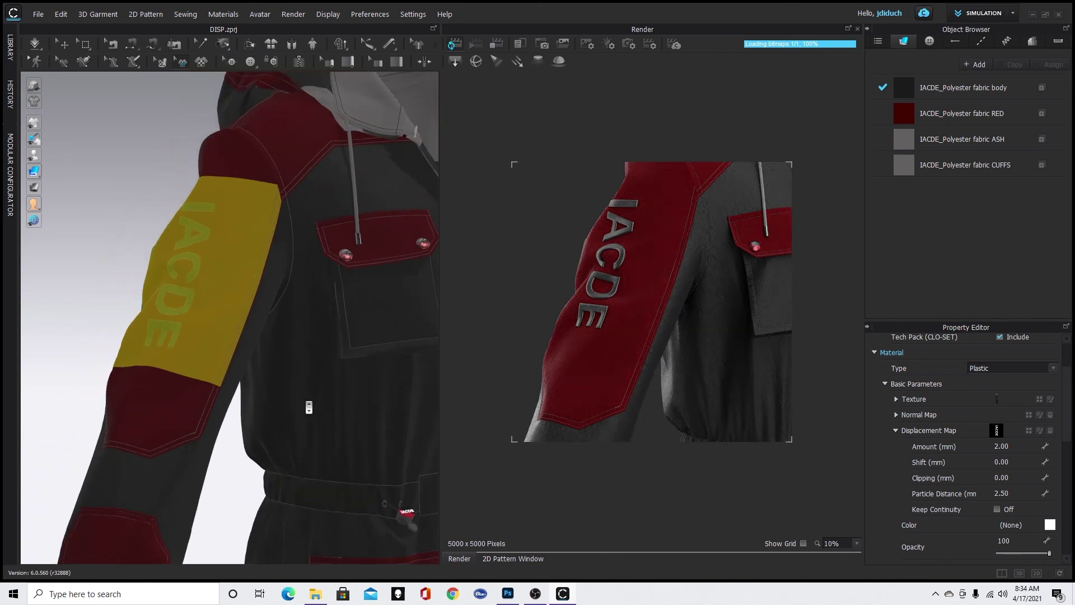
pyautogui.scroll(-6, 308, 408)
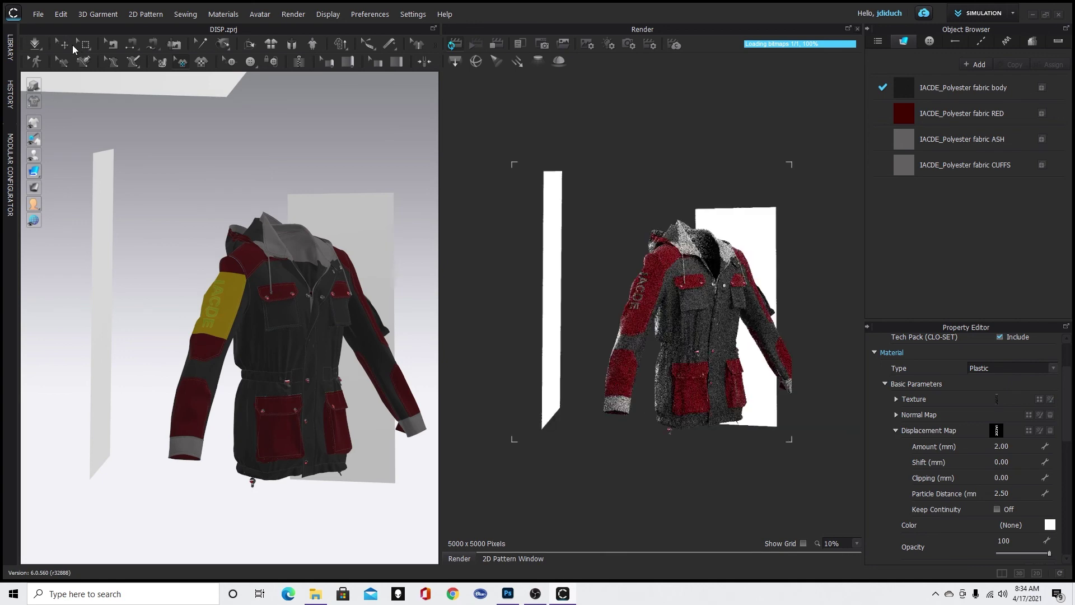
pyautogui.click(64, 44)
pyautogui.click(101, 290)
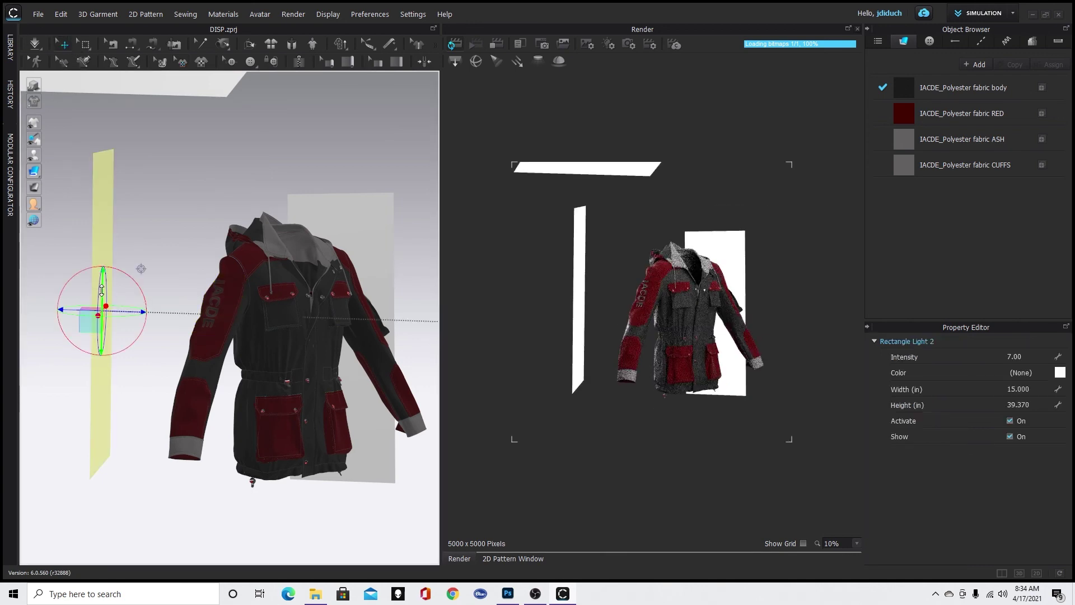
pyautogui.moveTo(90, 328); pyautogui.dragTo(103, 326)
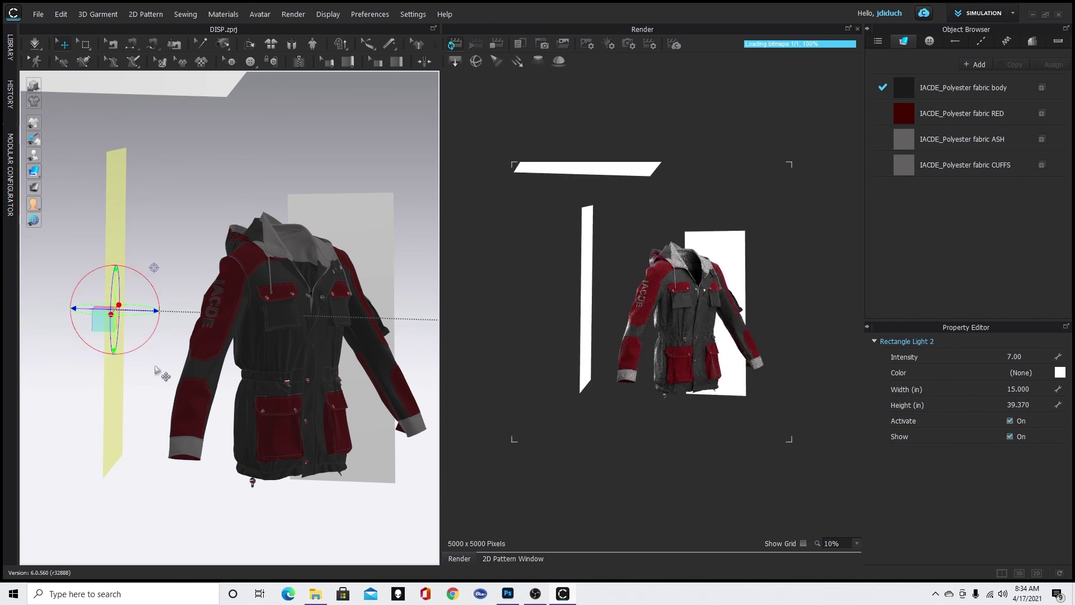
# Raise Rectangle Light 2's intensity to 10 and tilt it slightly
pyautogui.click(1037, 356)
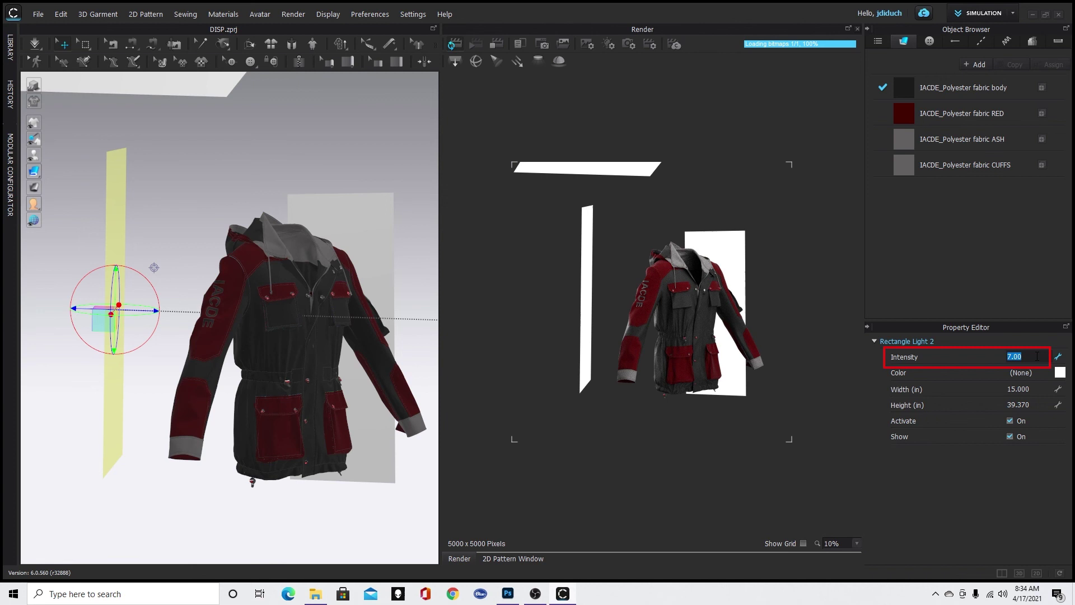
pyautogui.write('10')
pyautogui.press('Return')
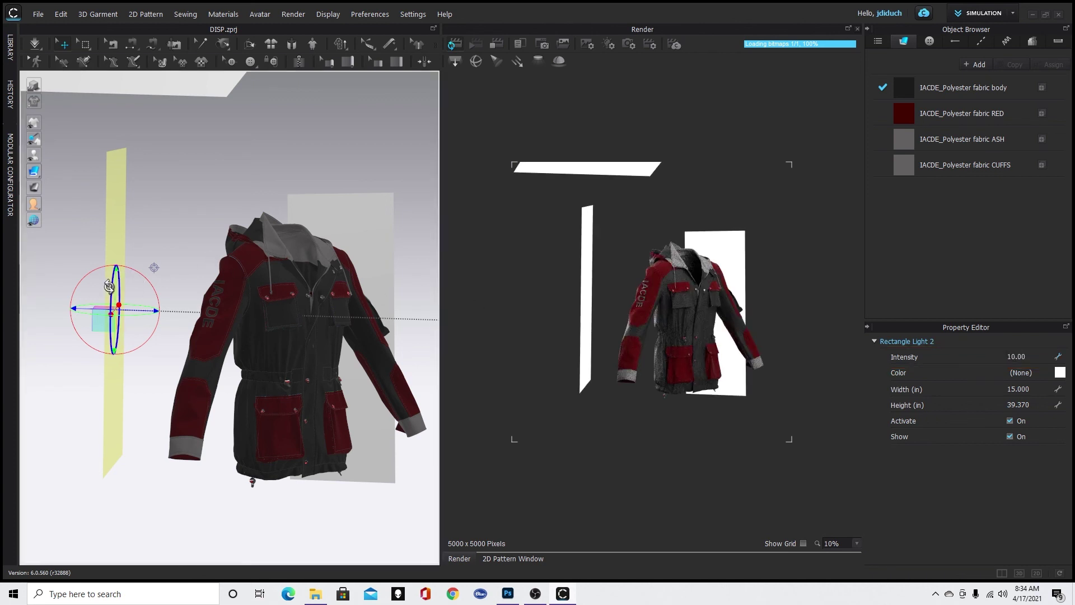
pyautogui.moveTo(109, 285); pyautogui.dragTo(111, 277)
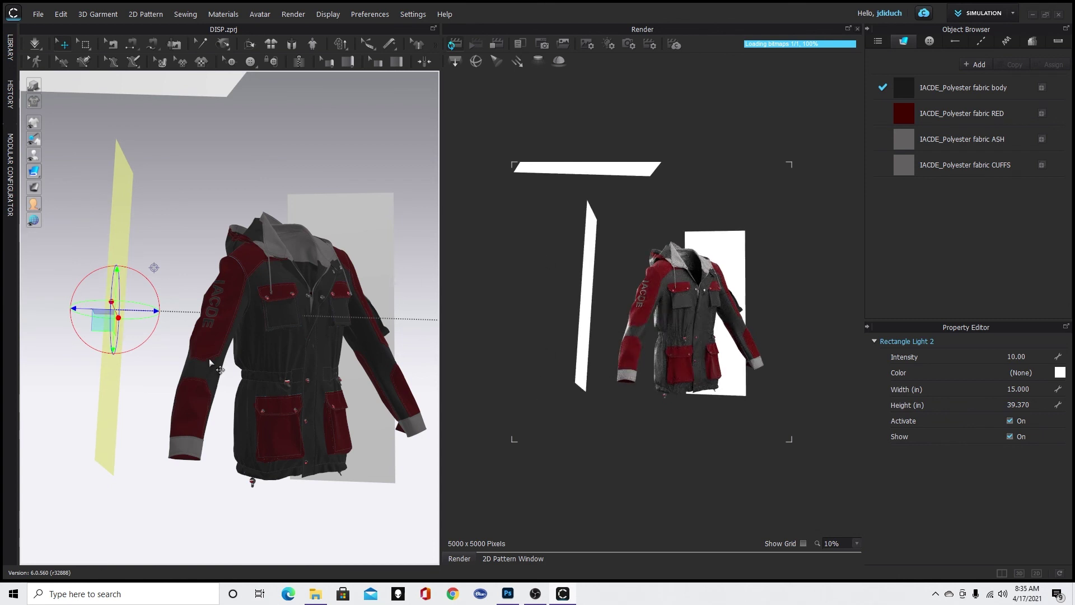
pyautogui.scroll(5, 239, 365)
pyautogui.scroll(5, 240, 365)
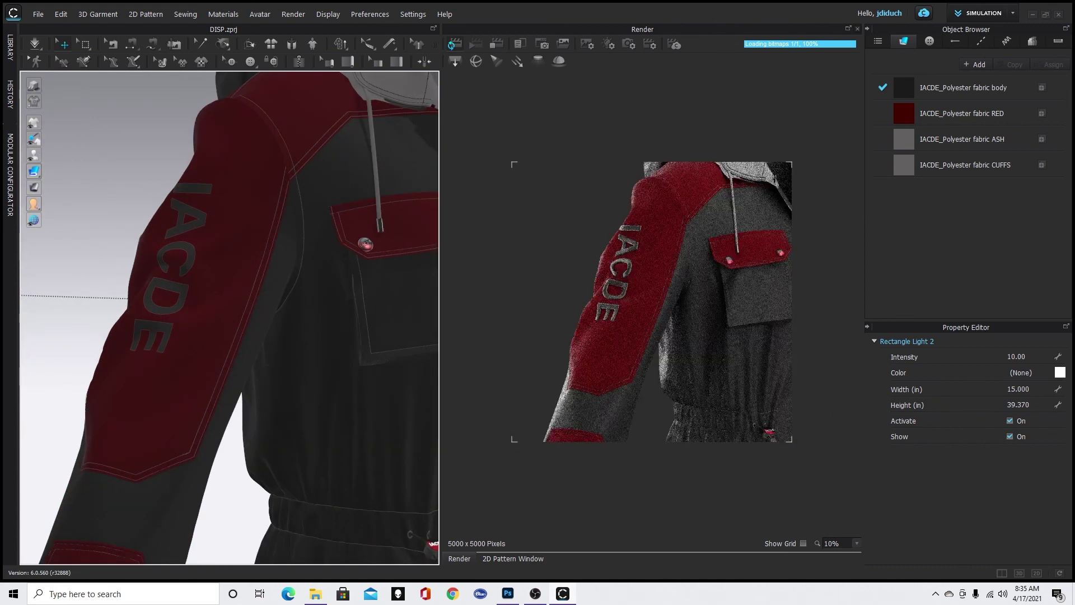
# Uncheck Show so Rectangle Light 2's plane is hidden but still lights the scene
pyautogui.click(1015, 437)
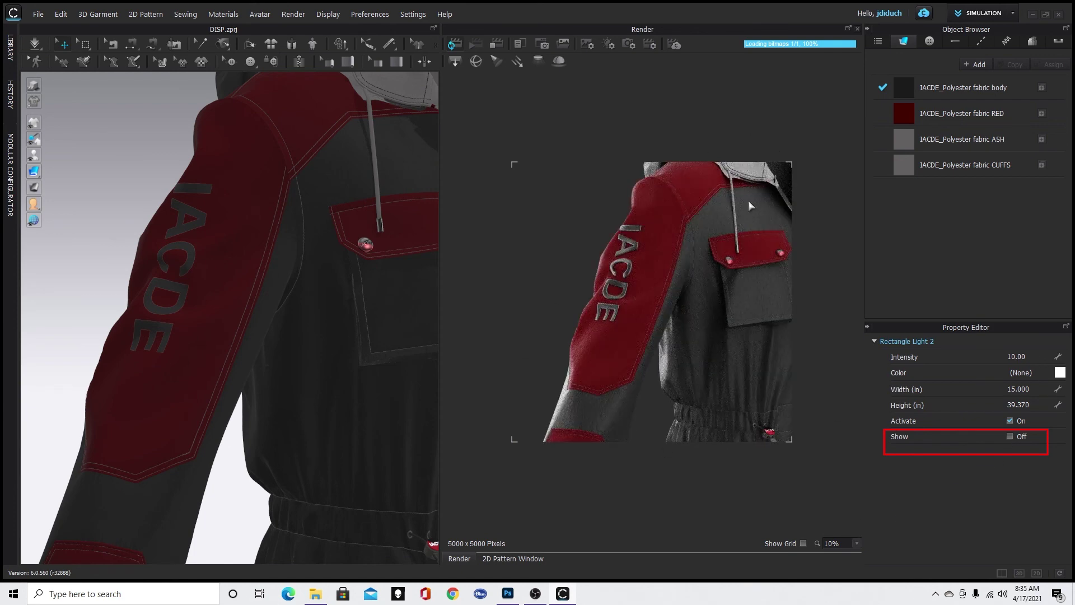
pyautogui.scroll(3, 641, 329)
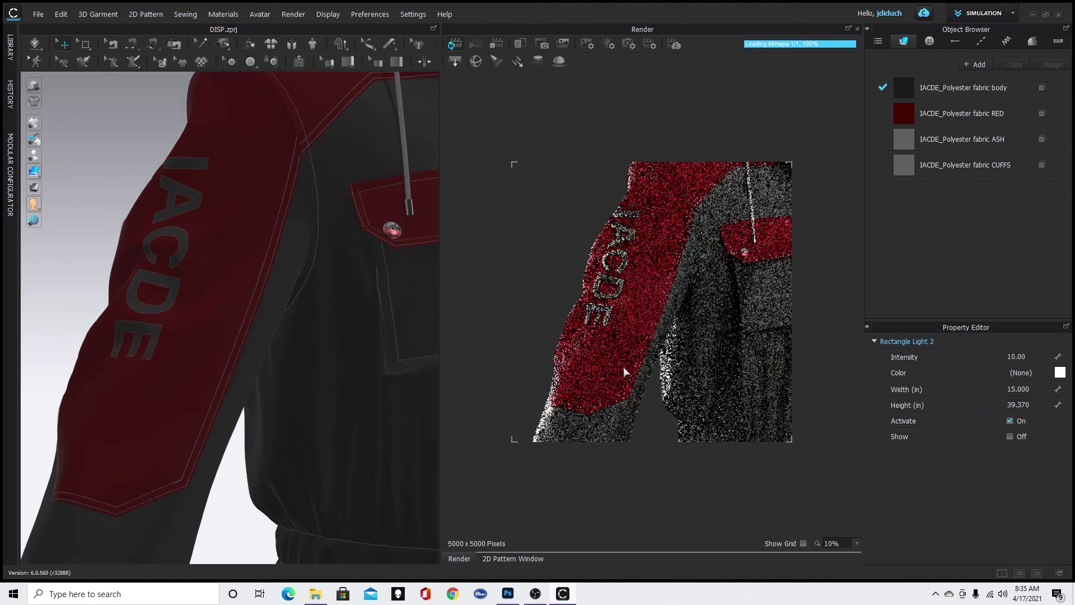
pyautogui.scroll(2, 622, 367)
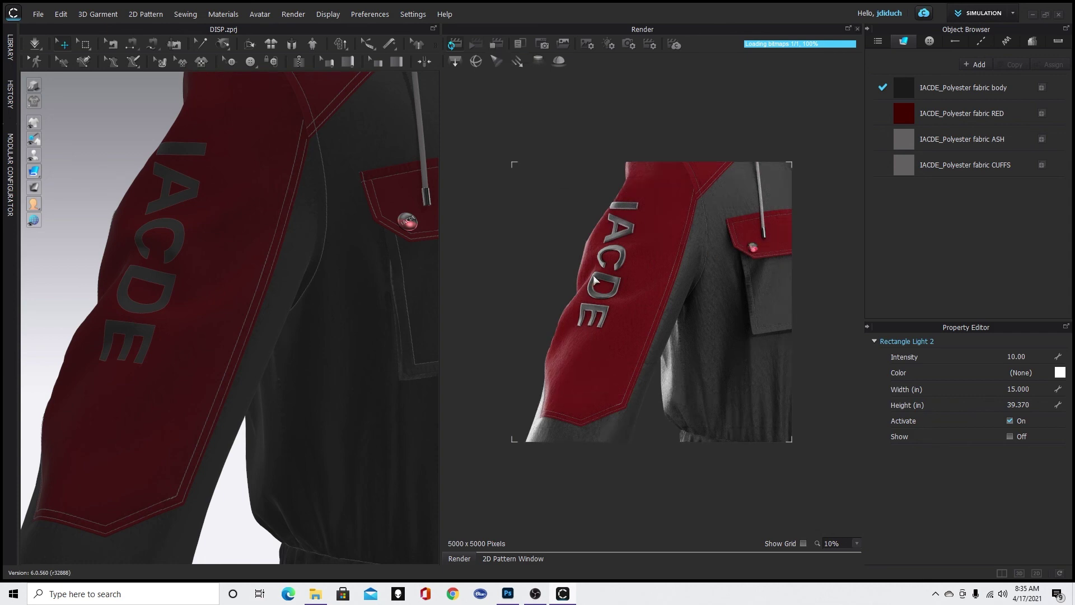
# Pan the view down to the torso and belt, then stop the running render
pyautogui.scroll(-5, 595, 279)
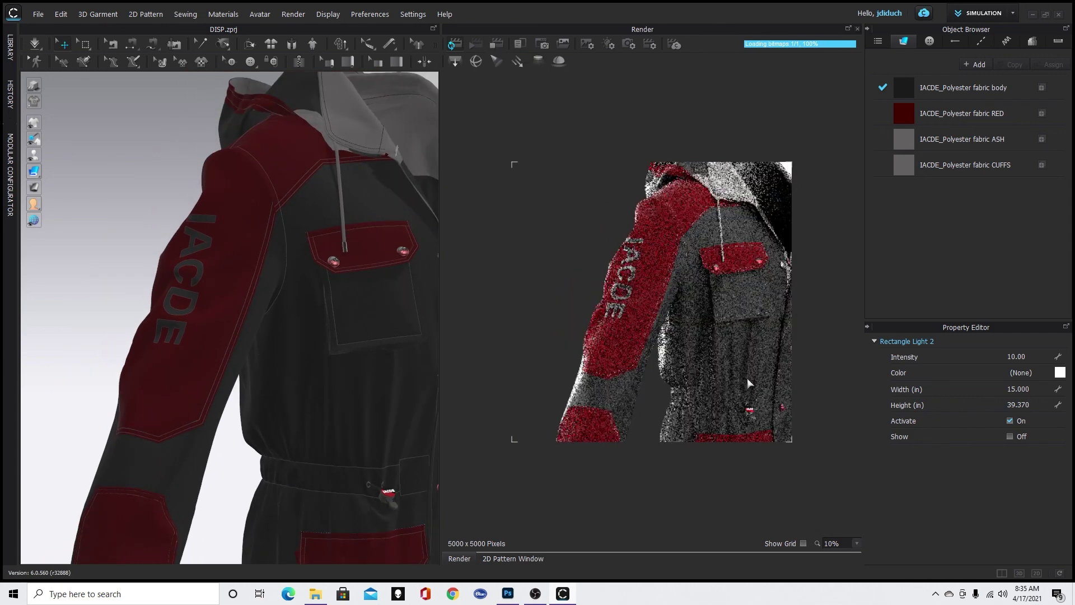
pyautogui.moveTo(747, 378); pyautogui.dragTo(667, 308, button='middle')
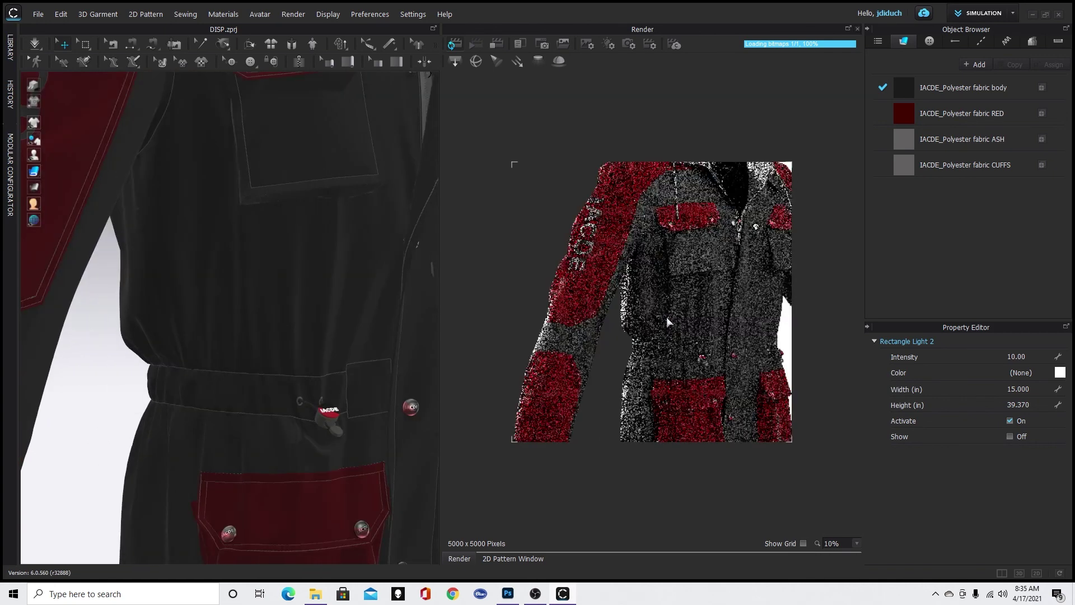
pyautogui.scroll(3, 669, 327)
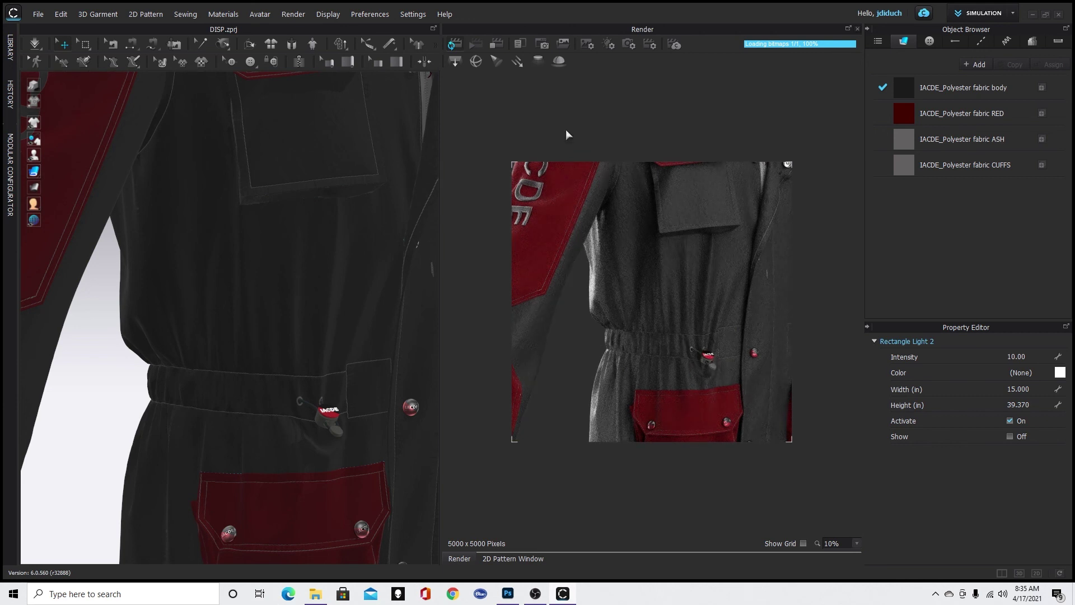
pyautogui.click(498, 46)
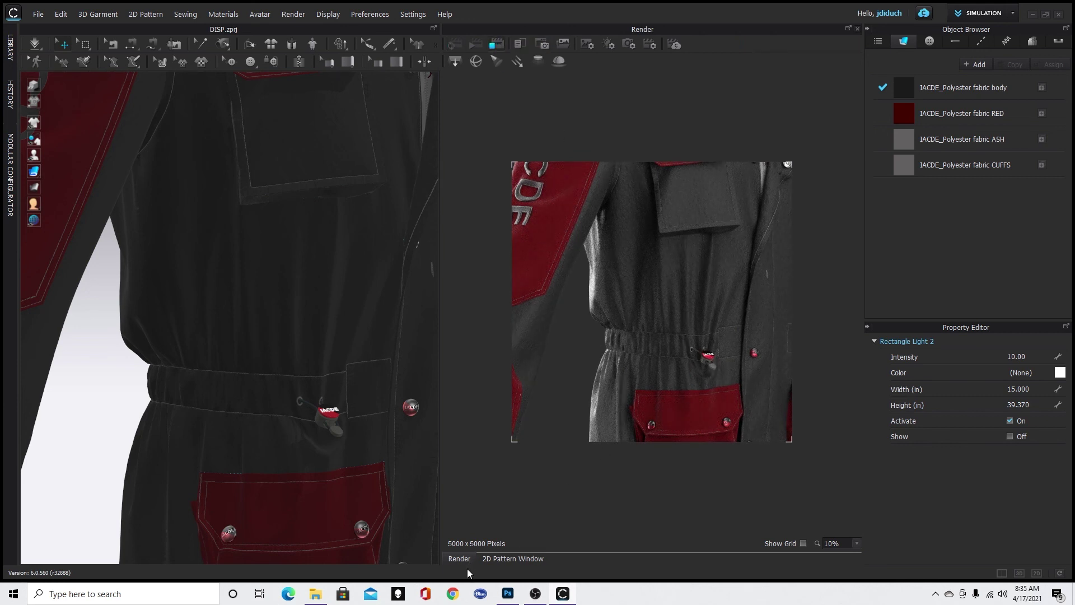